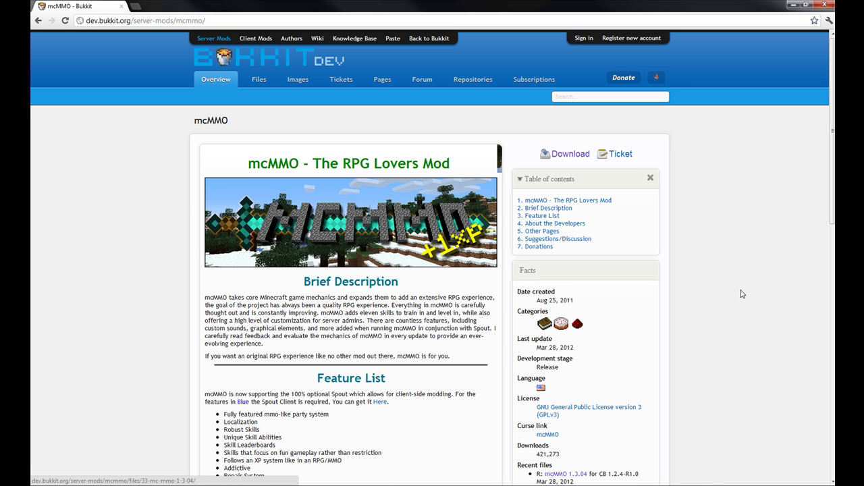
Step: Review the mcMMO plugin page's description, feature list and recent files, and minimize the browser
scroll(741, 294, down, 2)
scroll(742, 294, down, 2)
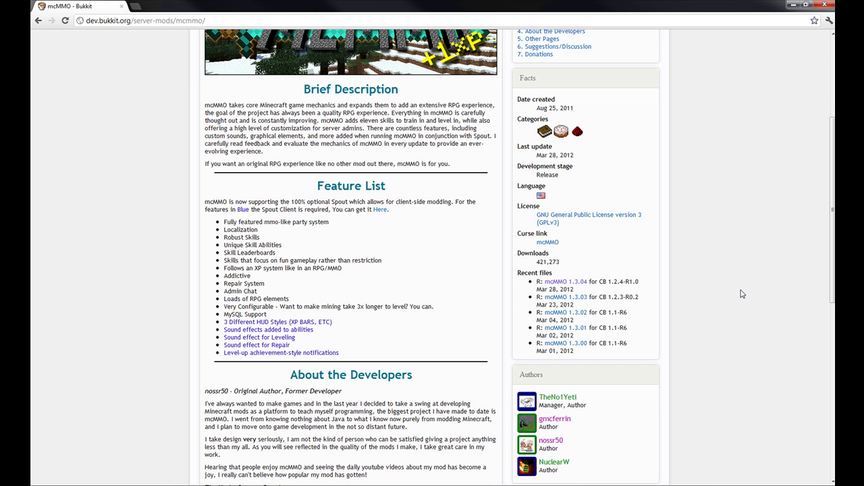
scroll(741, 293, up, 3)
click(792, 5)
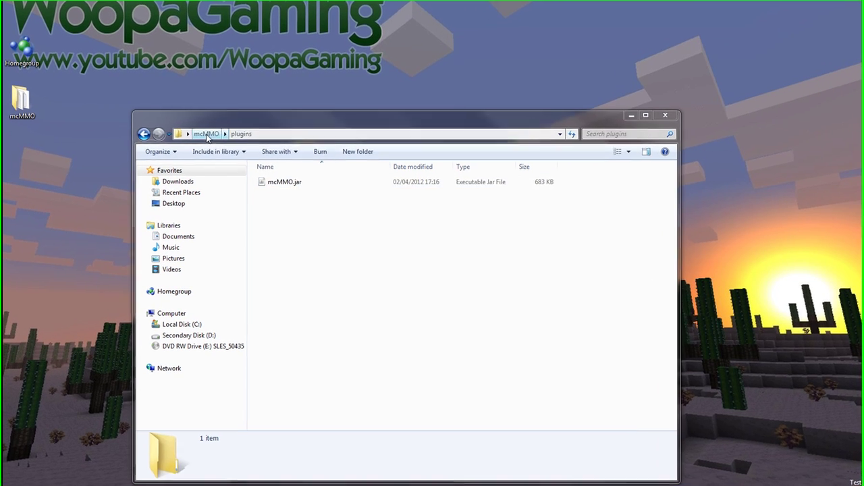
Step: Run Start.bat from the mcMMO server folder to generate the plugin files, and shut the server down with the stop command
key(BackSpace)
click(288, 342)
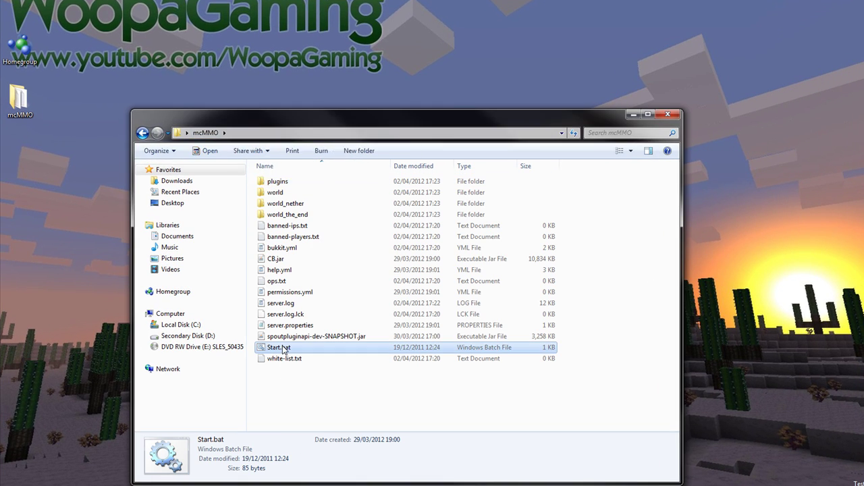
double_click(284, 348)
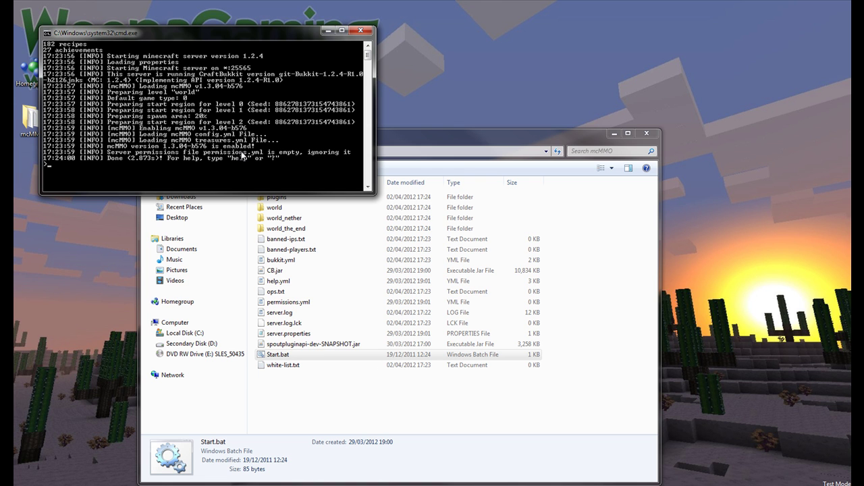
text(stop)
key(Return)
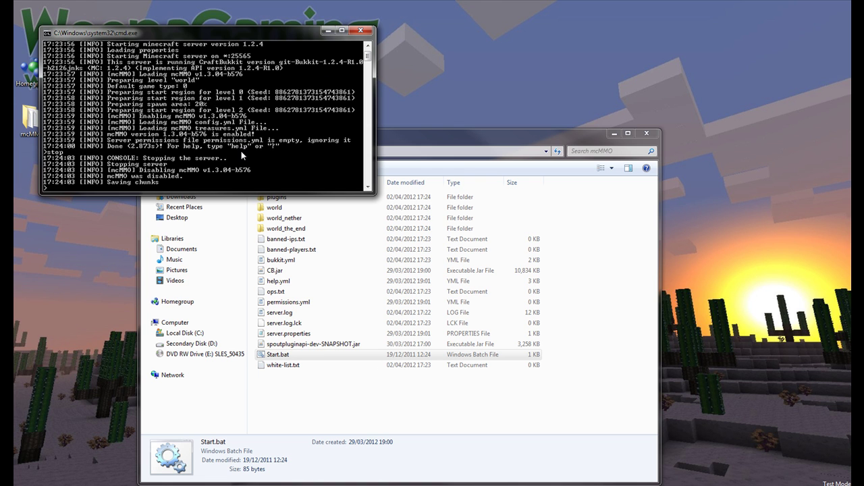
Step: Check the opt-out setting in the PluginMetrics config.yml inside the plugins folder, and close the file
double_click(288, 197)
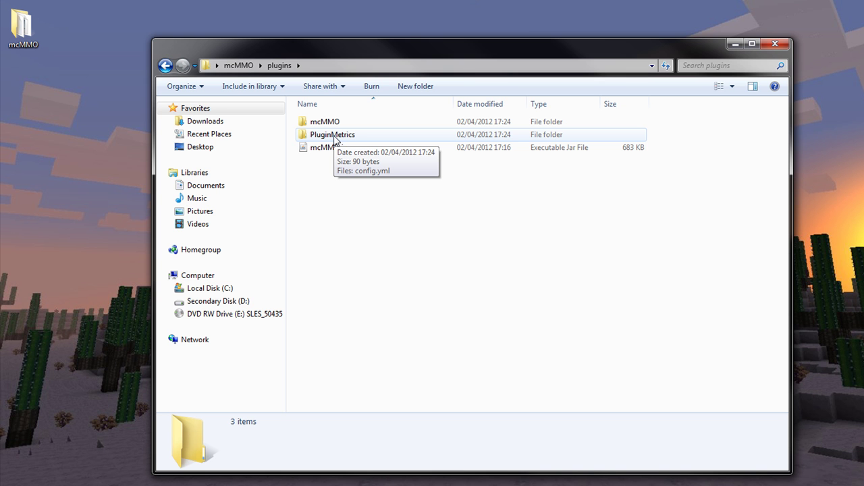
click(334, 140)
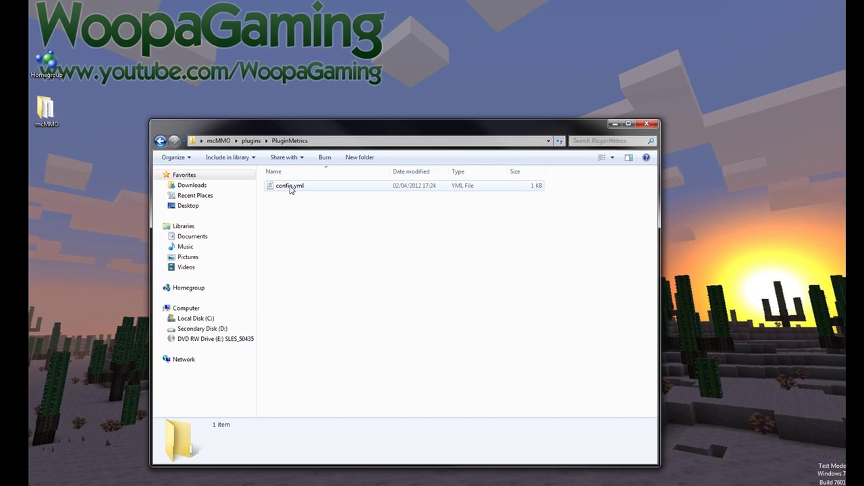
double_click(292, 186)
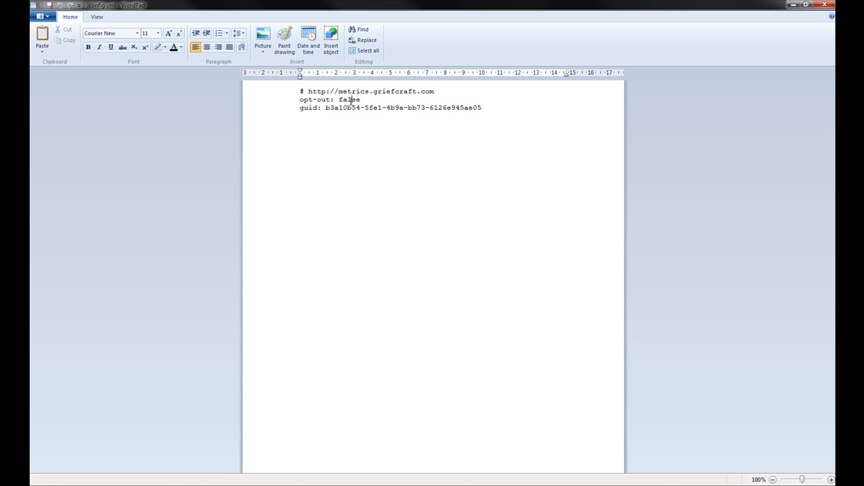
double_click(351, 100)
click(824, 4)
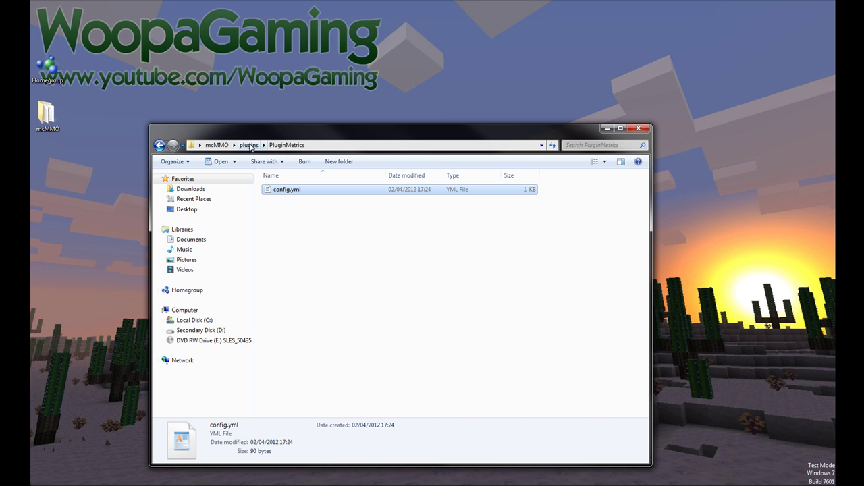
Step: Inspect the FlatFileStuff and Leaderboards folders inside the mcMMO plugin folder, and return to the plugin folder
click(248, 146)
double_click(288, 191)
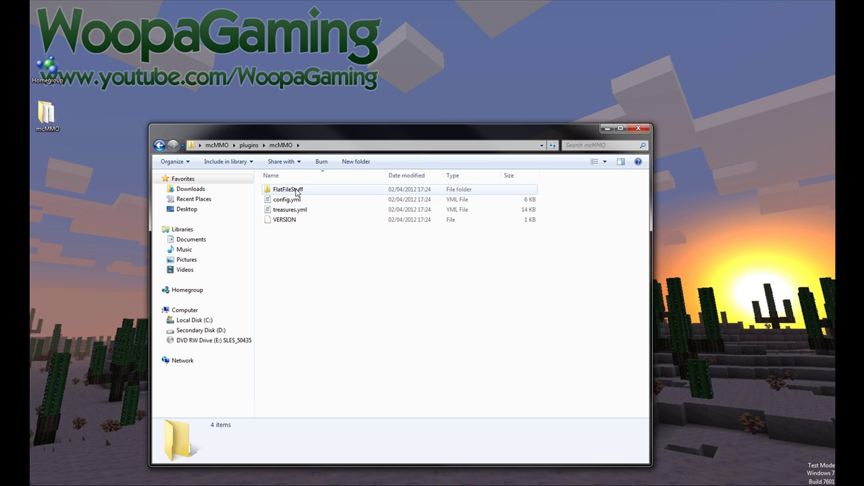
click(284, 193)
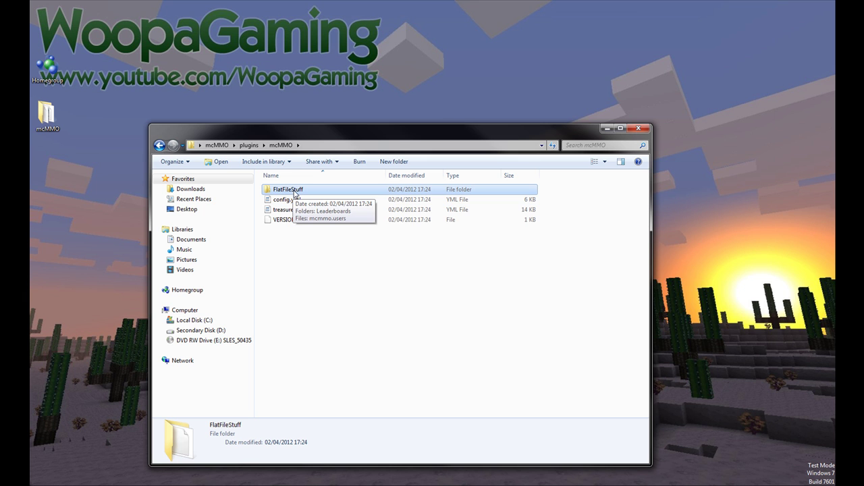
double_click(294, 194)
double_click(291, 189)
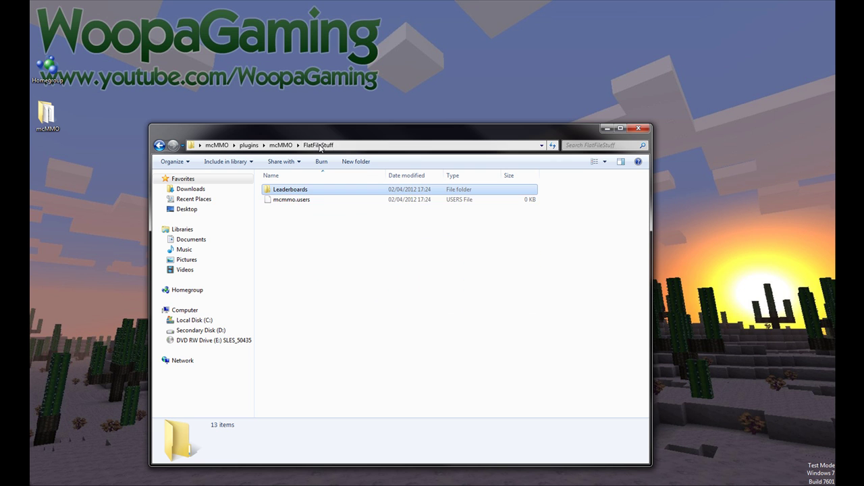
click(318, 145)
click(281, 145)
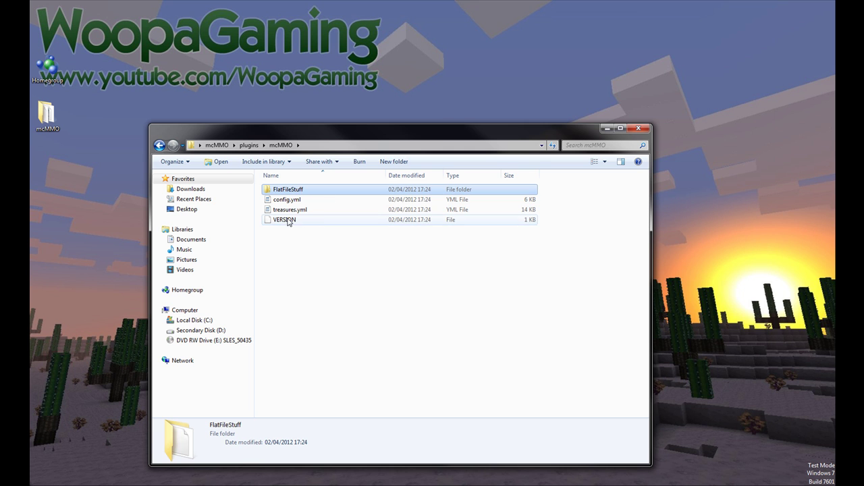
Step: Look over the VERSION and treasures.yml files in the mcMMO plugin folder and open config.yml
click(284, 222)
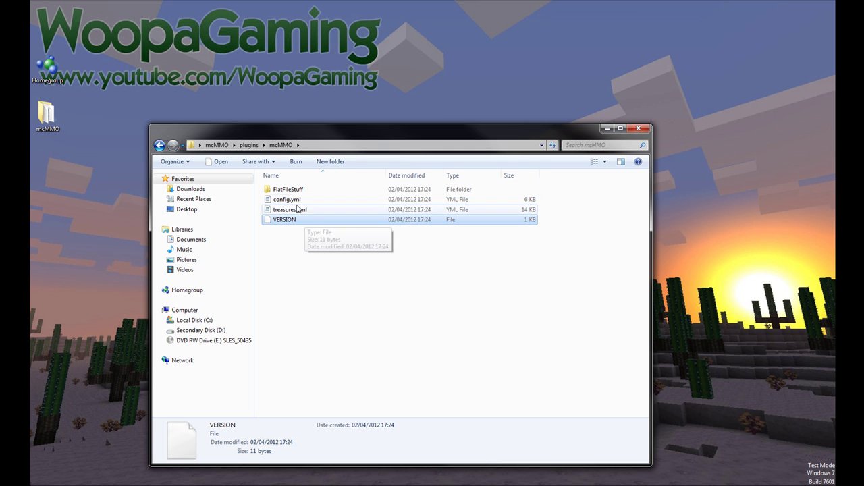
click(288, 201)
click(289, 210)
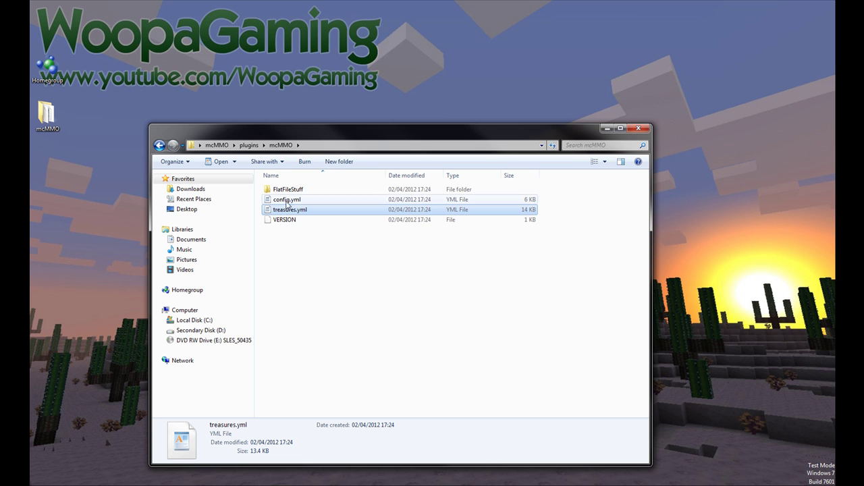
click(287, 200)
click(289, 210)
double_click(289, 200)
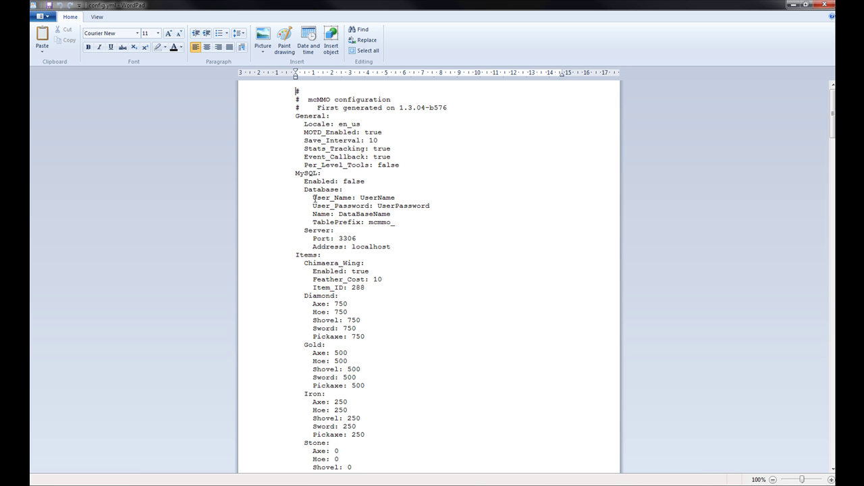
Step: Examine the General settings in config.yml, including Locale, Save_Interval and Event_Callback
click(361, 125)
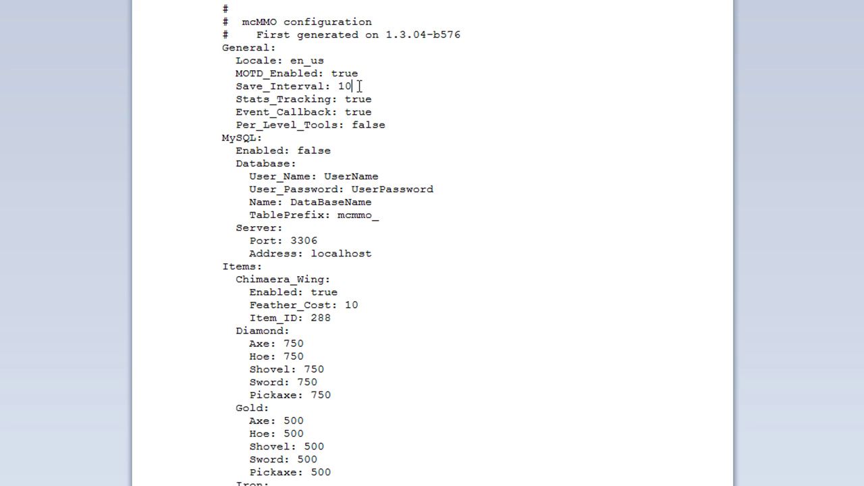
click(348, 86)
click(409, 113)
scroll(411, 119, down, 1)
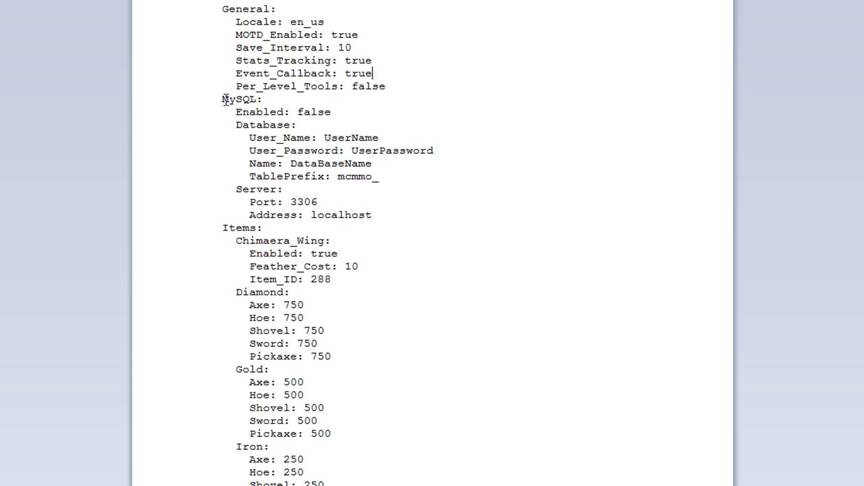
Step: Examine the MySQL section of config.yml, covering its Enabled option, database credentials and server settings
drag(222, 99, 428, 216)
click(389, 215)
double_click(322, 113)
click(352, 113)
click(387, 178)
scroll(345, 219, down, 1)
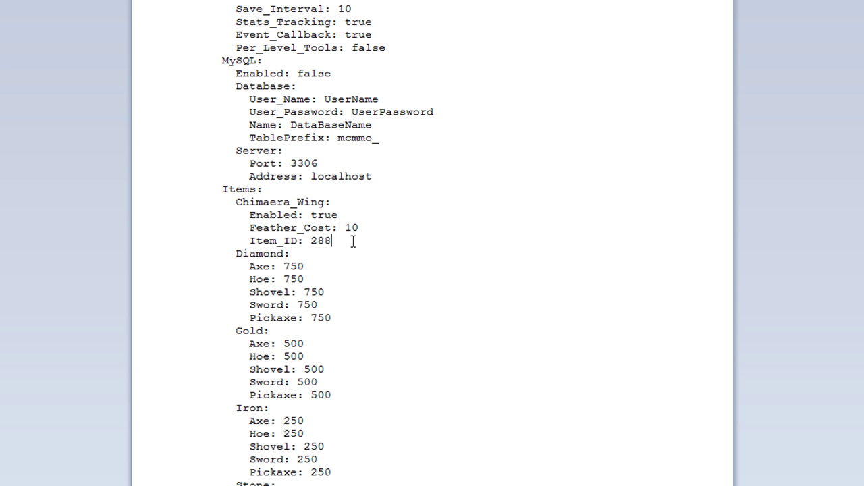
Step: Examine the Chimaera_Wing item settings: Enabled, Feather_Cost and Item_ID
double_click(312, 215)
click(352, 232)
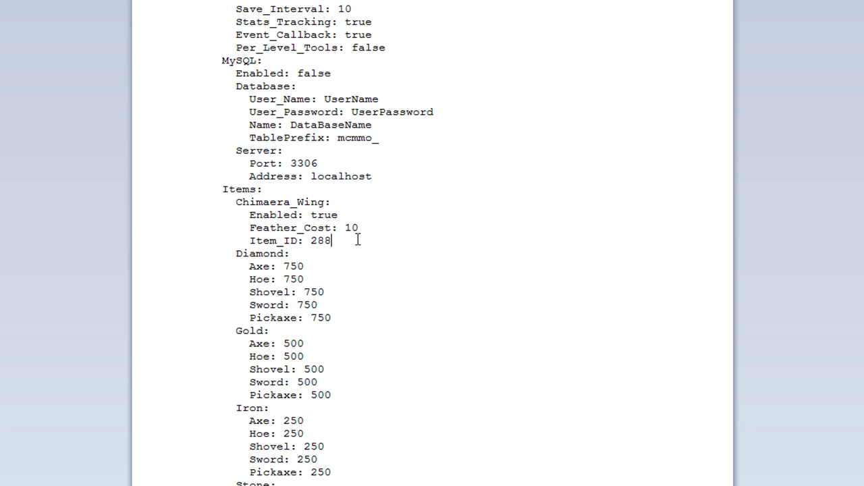
double_click(352, 227)
click(361, 228)
double_click(321, 241)
click(320, 241)
double_click(320, 241)
click(343, 239)
Step: Review the item level values for each tool material and the Arcane_Forging rank, enchant and downgrade settings
scroll(344, 236, down, 5)
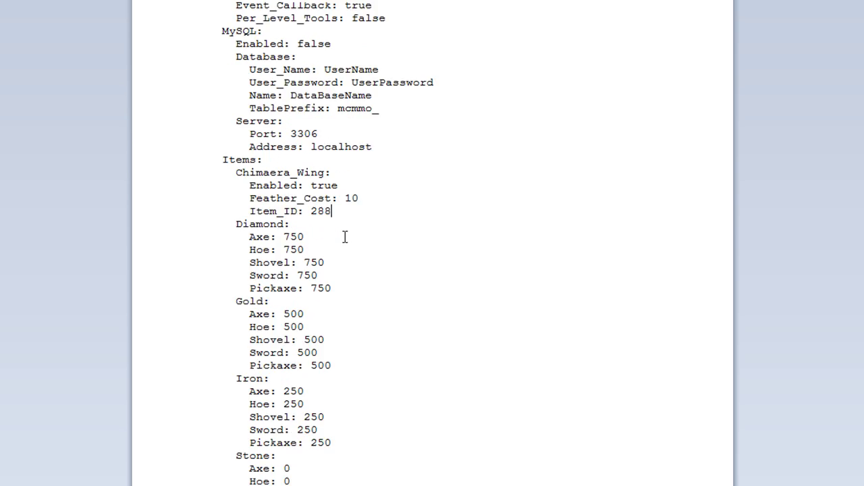
scroll(345, 235, down, 10)
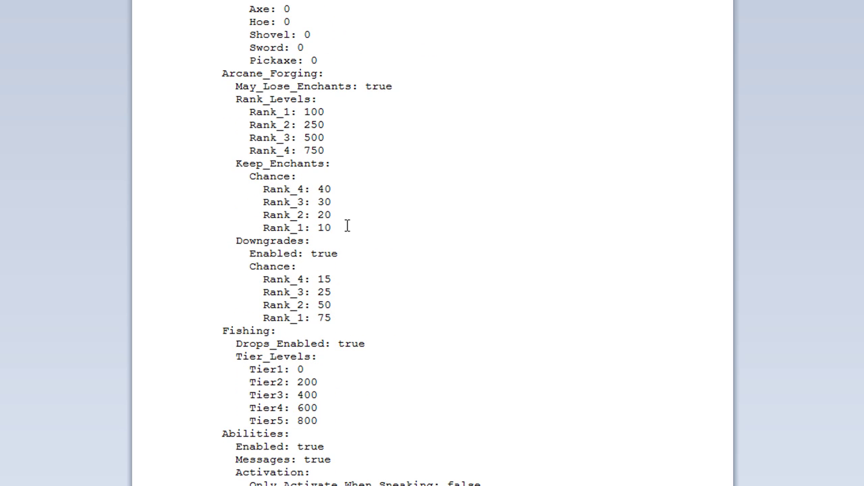
scroll(435, 263, up, 1)
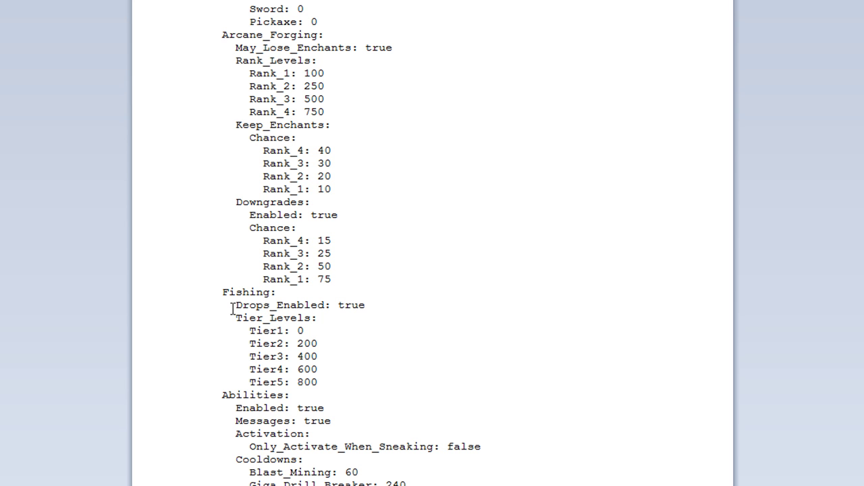
scroll(256, 270, down, 1)
Step: Examine the Fishing section's Drops_Enabled option and its Tier_Levels values from Tier1 to Tier5
click(382, 267)
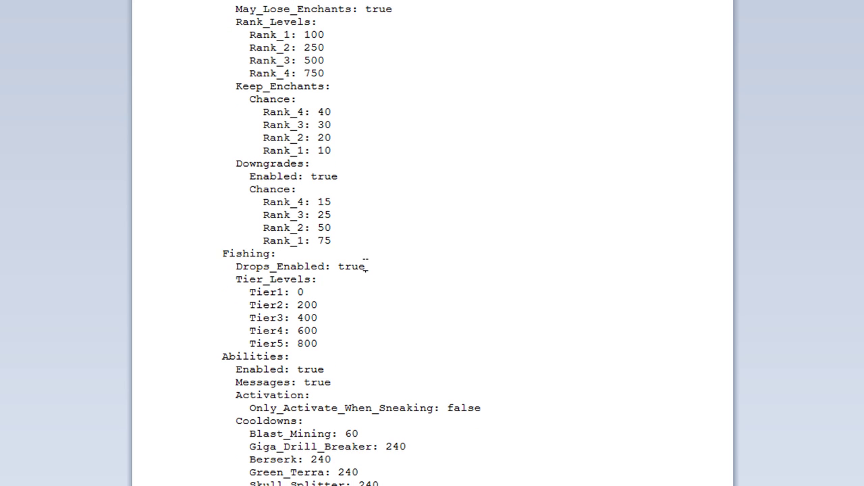
scroll(383, 269, down, 2)
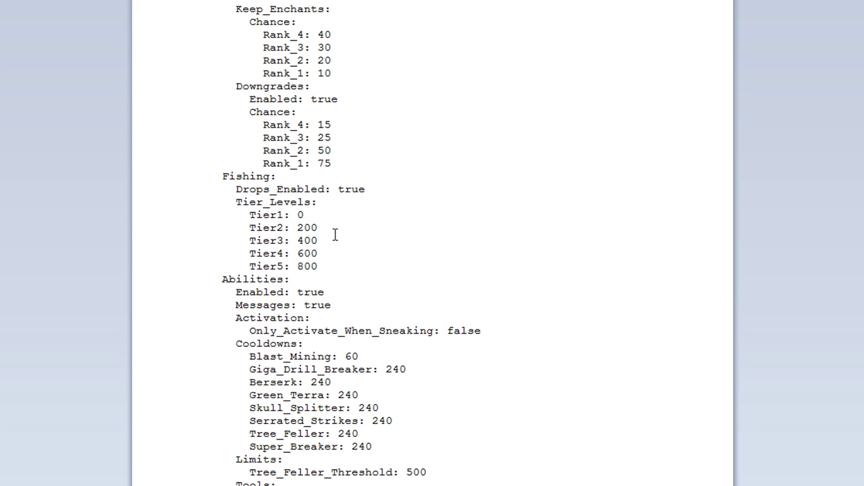
click(354, 190)
double_click(355, 190)
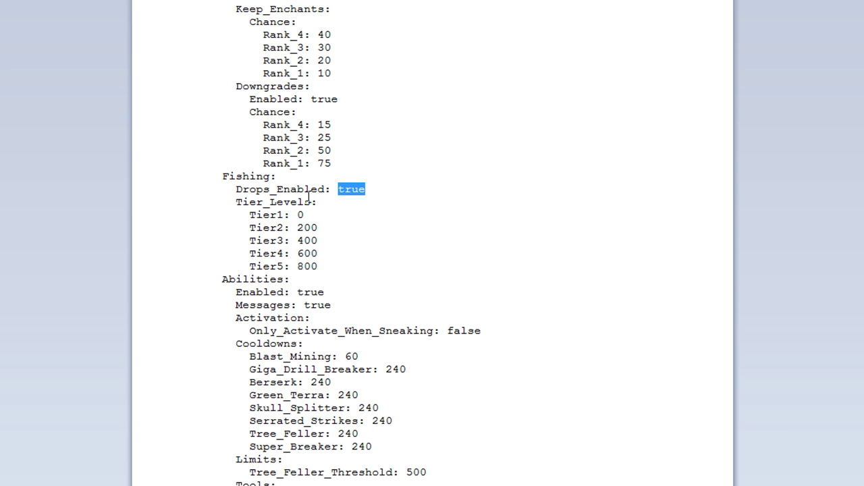
scroll(314, 222, down, 1)
scroll(314, 222, down, 1)
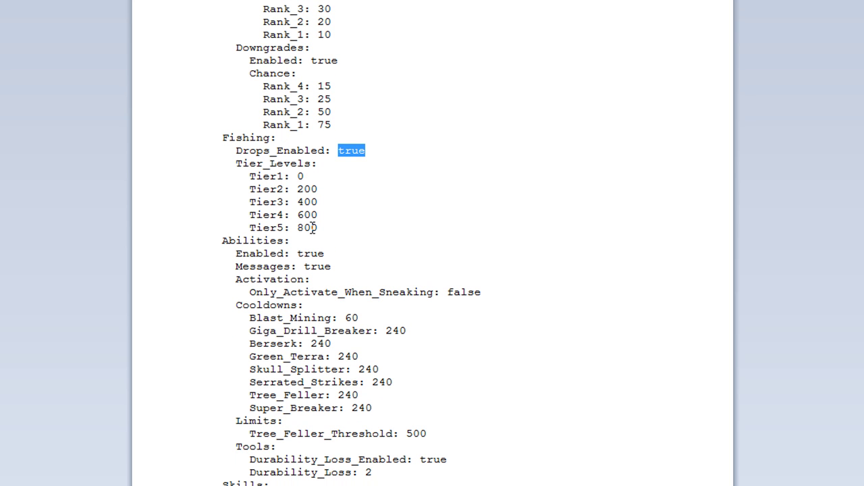
double_click(306, 189)
click(306, 201)
key(Down)
key(Down)
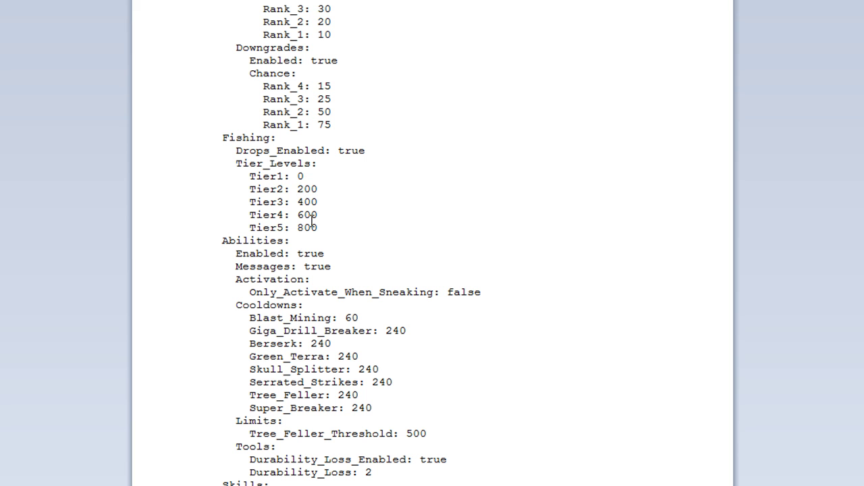
double_click(305, 189)
scroll(351, 185, up, 1)
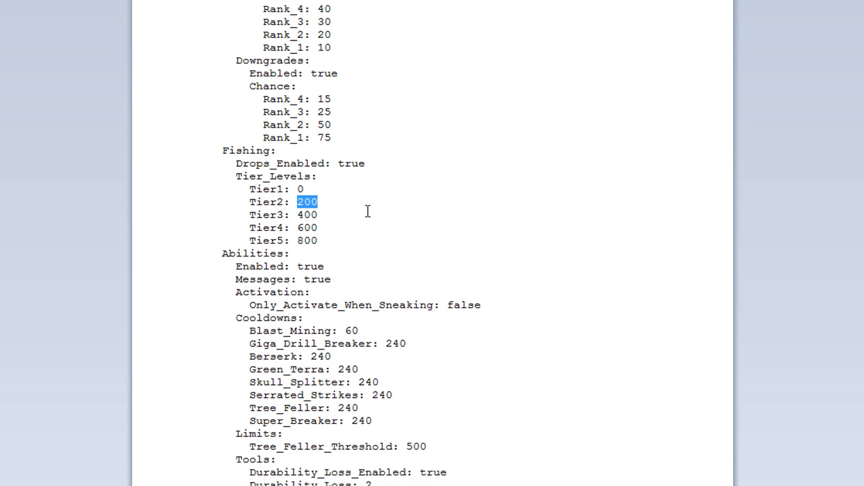
scroll(364, 210, down, 1)
click(335, 229)
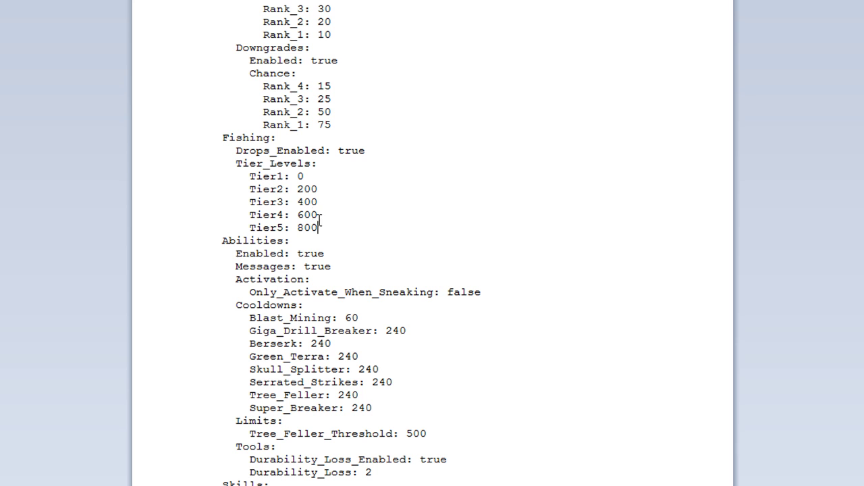
Step: Examine the Abilities section's Enabled, Messages and Only_Activate_When_Sneaking options
scroll(331, 226, down, 2)
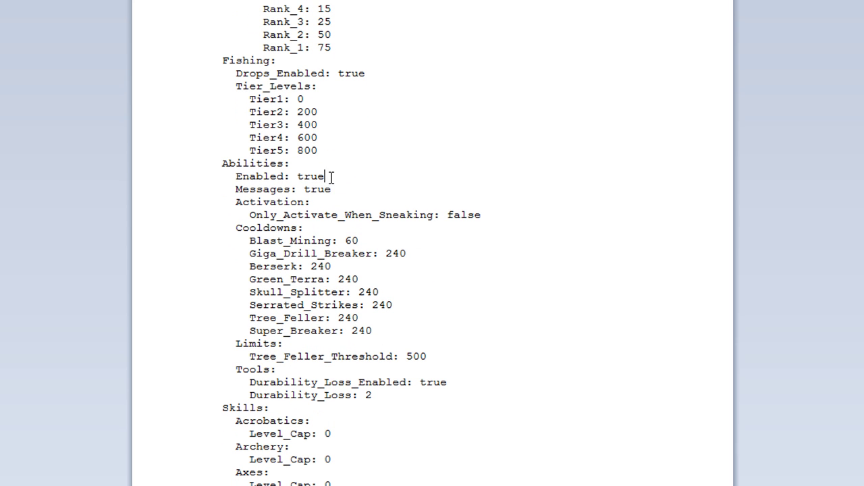
click(320, 176)
click(332, 189)
scroll(352, 191, down, 1)
scroll(352, 190, down, 1)
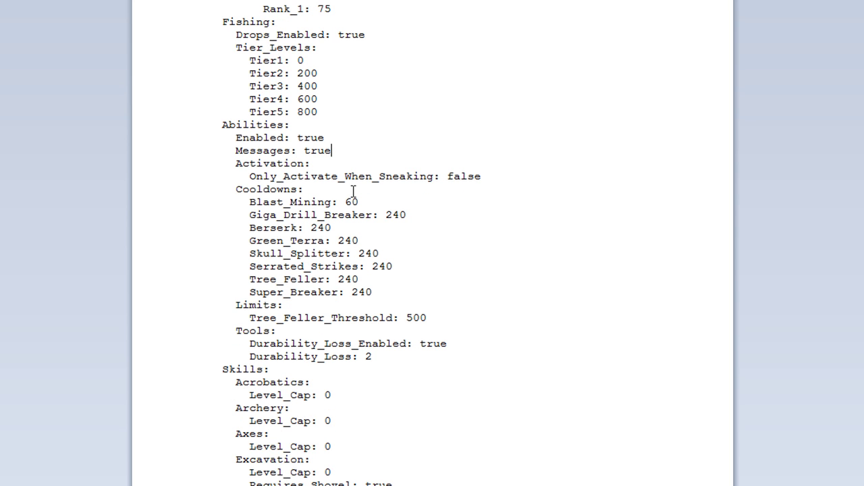
double_click(456, 177)
click(481, 197)
Step: Examine the ability Cooldowns, the Tree_Feller_Threshold limit and the tool durability loss settings, continuing to the Skills section
scroll(396, 231, down, 1)
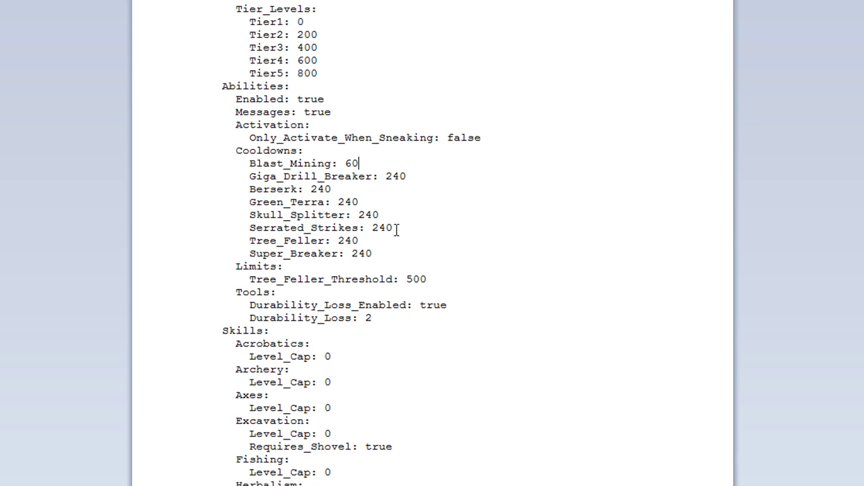
click(354, 164)
scroll(375, 255, down, 2)
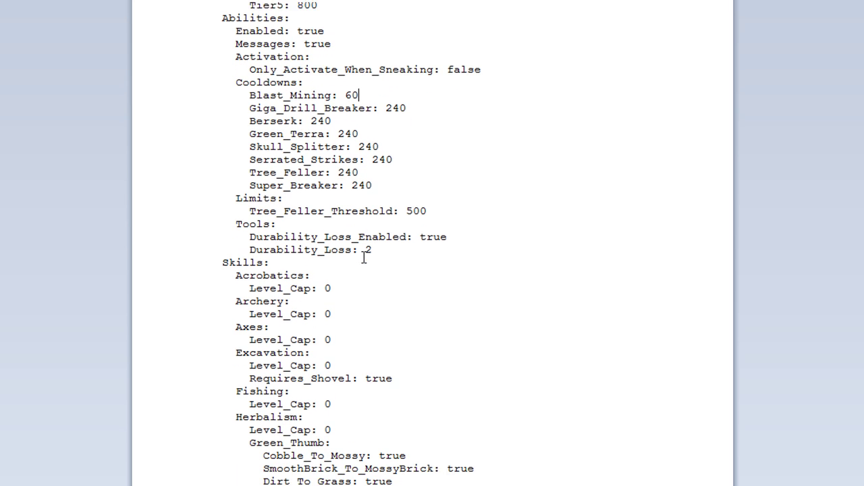
click(375, 242)
scroll(372, 250, down, 2)
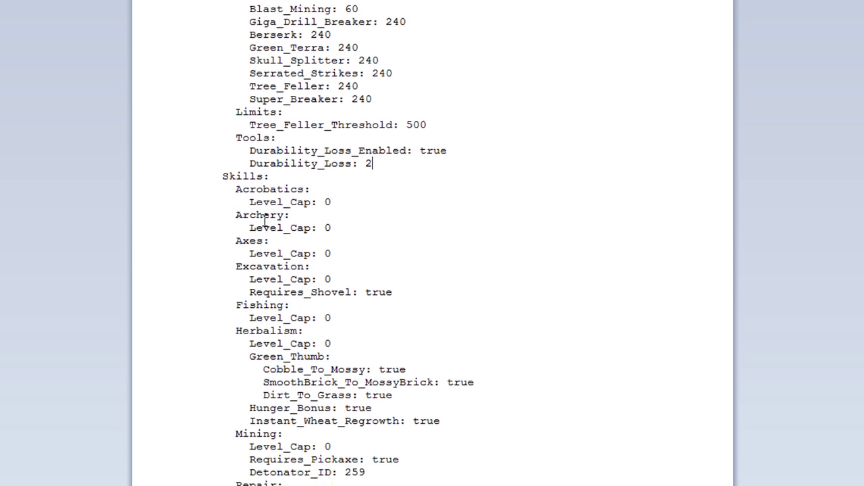
Step: Examine the Level_Cap settings of the Acrobatics, Archery, Axes and Excavation skills and Excavation's Requires_Shovel option
scroll(334, 230, down, 1)
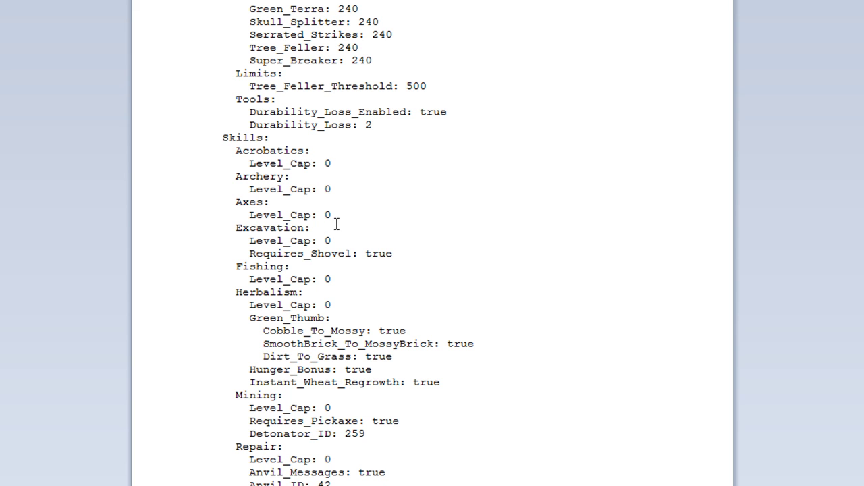
scroll(346, 228, down, 1)
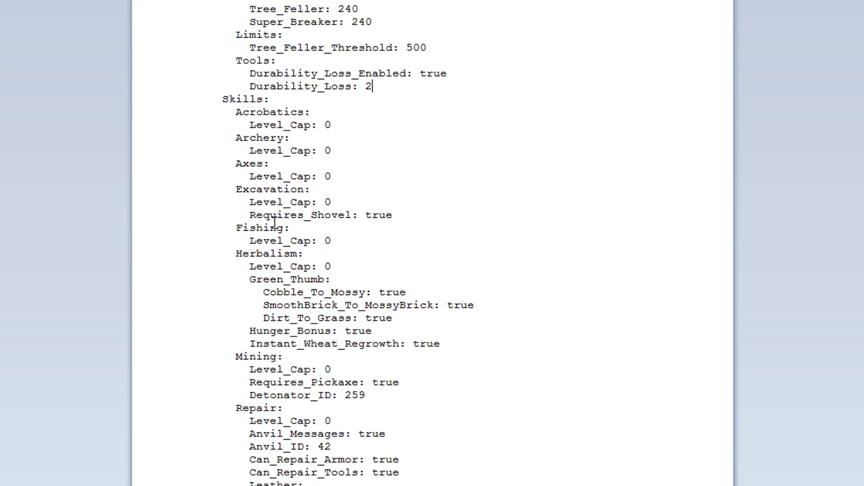
double_click(387, 216)
click(406, 217)
Step: Examine the Herbalism skill's Green_Thumb options Cobble_To_Mossy, SmoothBrick_To_MossyBrick and Dirt_To_Grass
scroll(407, 218, down, 3)
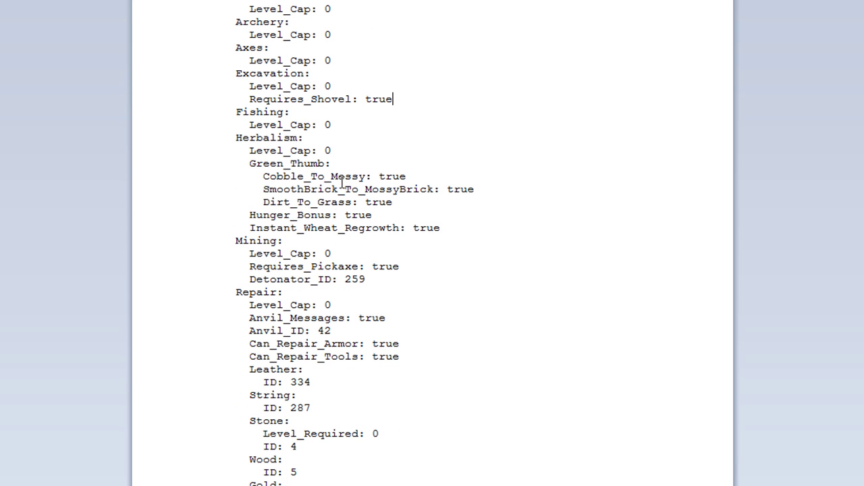
double_click(402, 177)
click(407, 203)
double_click(402, 178)
click(421, 178)
double_click(400, 177)
double_click(459, 190)
click(375, 203)
Step: Examine the Mining skill's Requires_Pickaxe and Detonator_ID settings
scroll(398, 202, down, 2)
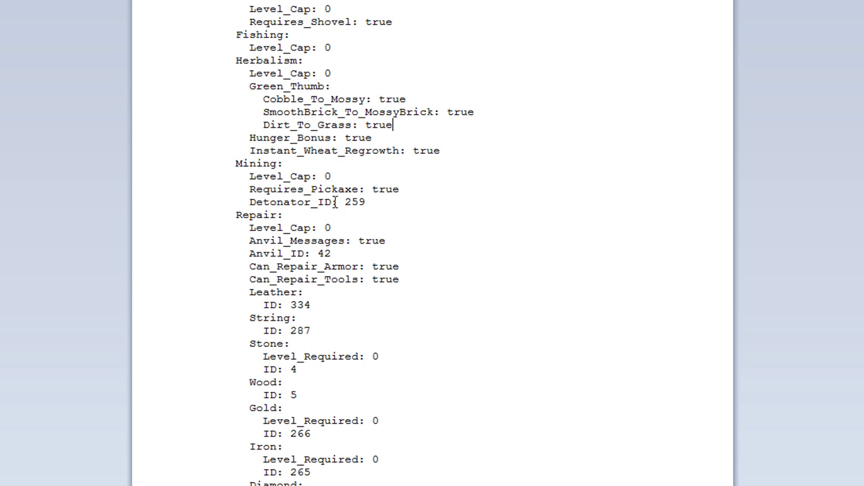
double_click(381, 189)
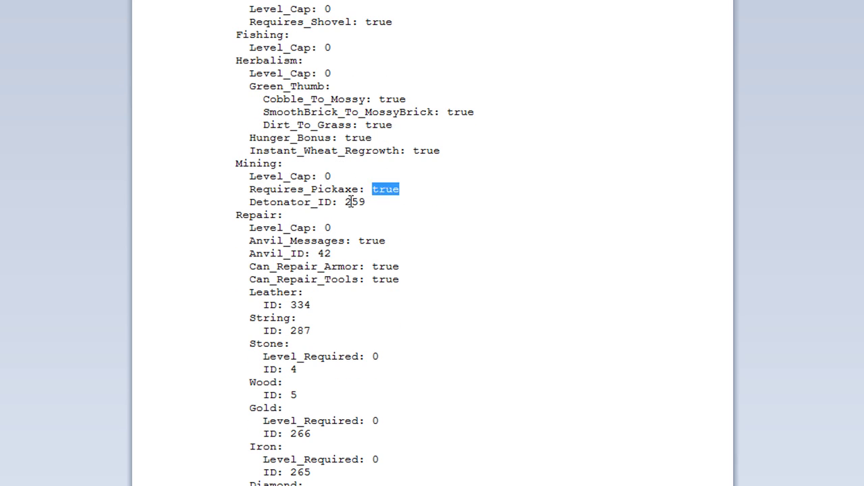
click(369, 202)
Step: Examine the Repair skill's Anvil_Messages and Anvil_ID settings
scroll(388, 190, down, 1)
scroll(387, 191, down, 2)
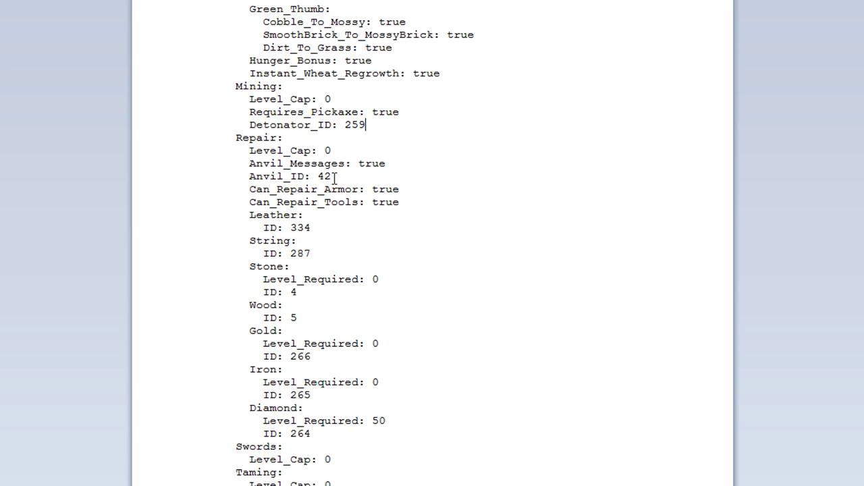
double_click(325, 176)
click(342, 176)
Step: Review the Can_Repair_Armor and Can_Repair_Tools options and the Level_Required and ID values of each repair material, down to Diamond
scroll(328, 177, down, 2)
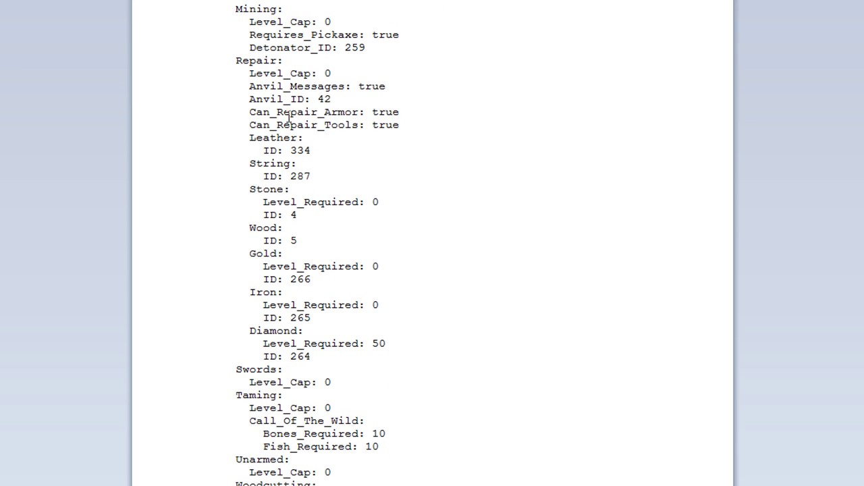
scroll(398, 127, down, 1)
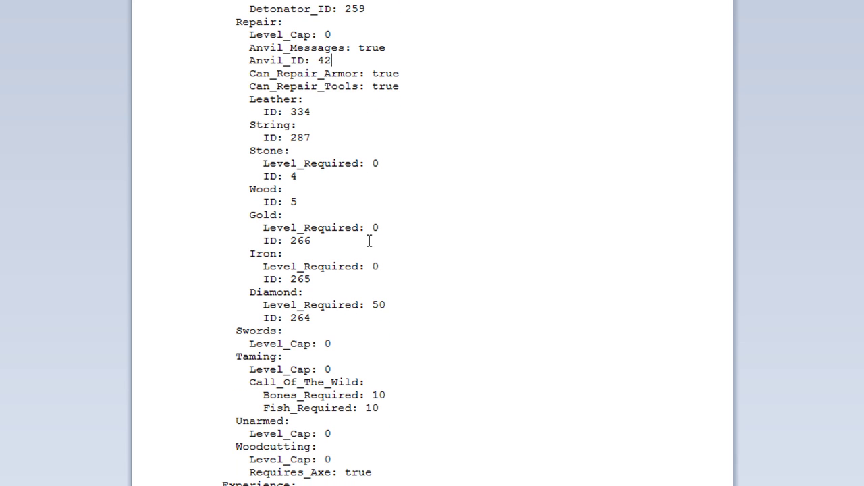
scroll(300, 227, down, 1)
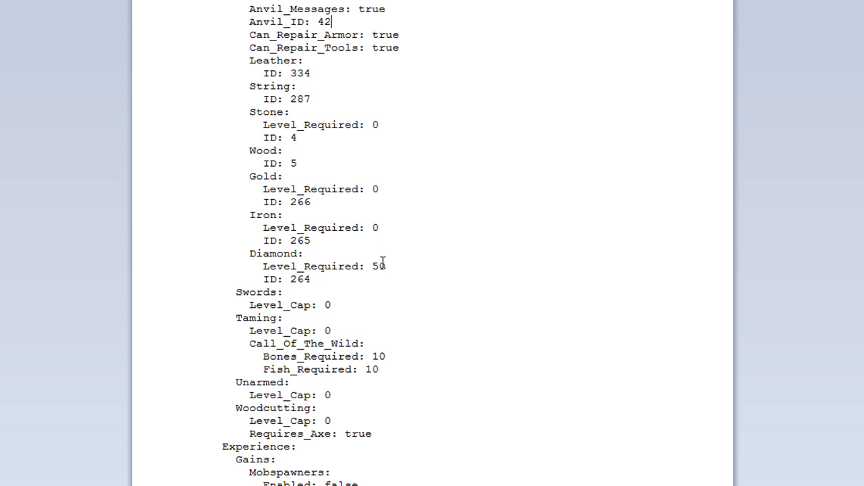
scroll(287, 75, up, 1)
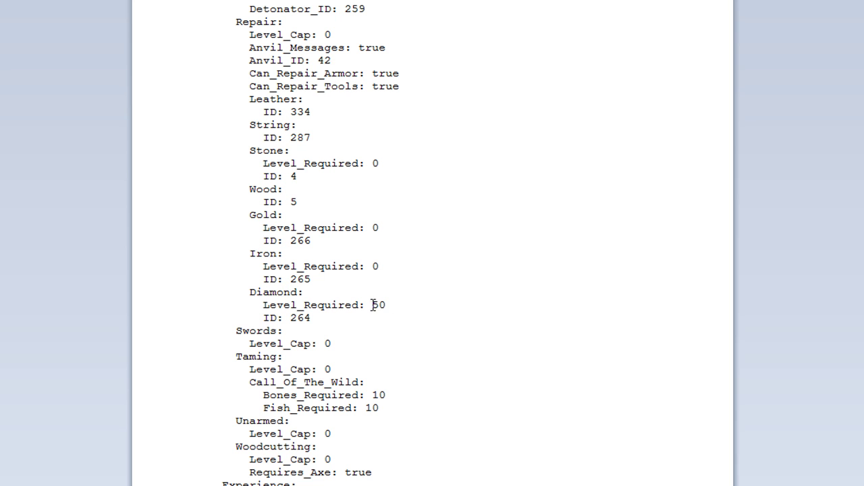
scroll(380, 305, down, 1)
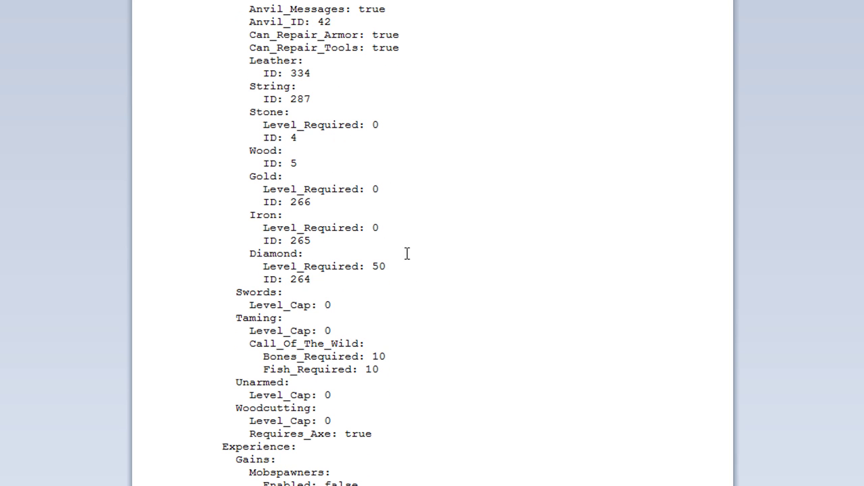
Step: Examine the Taming skill's Call_Of_The_Wild requirements for bones and fish
scroll(399, 256, down, 3)
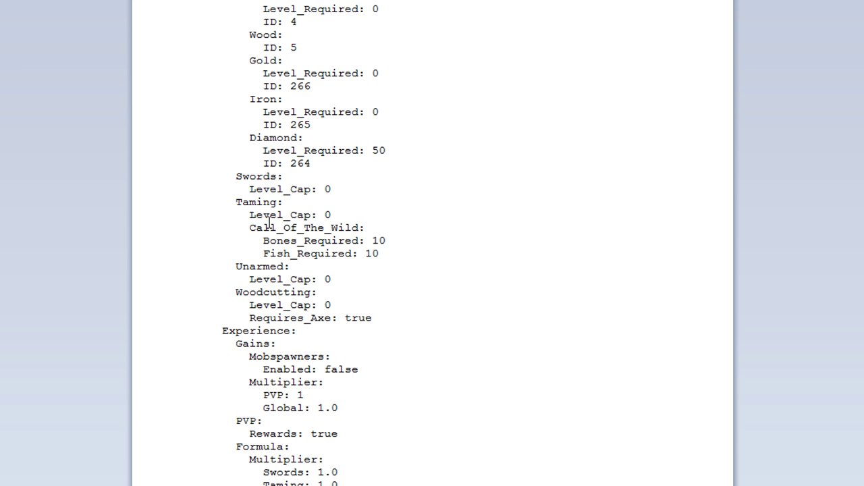
scroll(299, 230, down, 2)
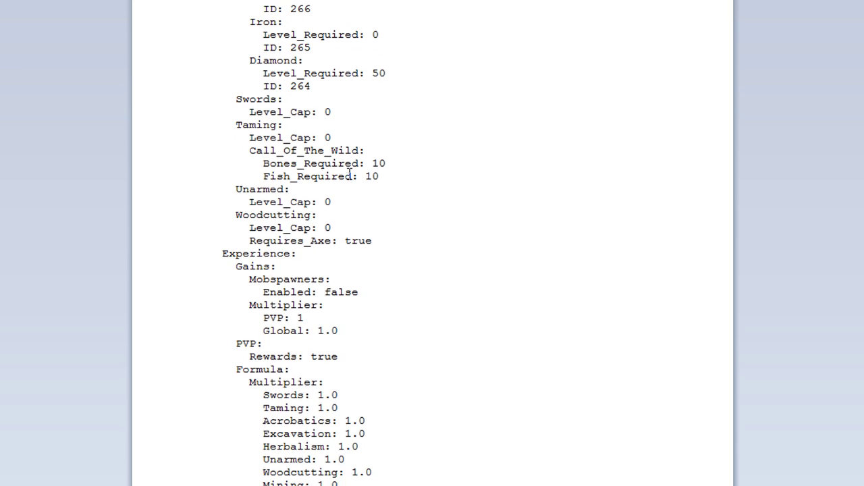
click(385, 176)
Step: Examine the Experience section's Mobspawners option, the PVP and Global gain multipliers and the PVP Rewards option
scroll(378, 216, down, 2)
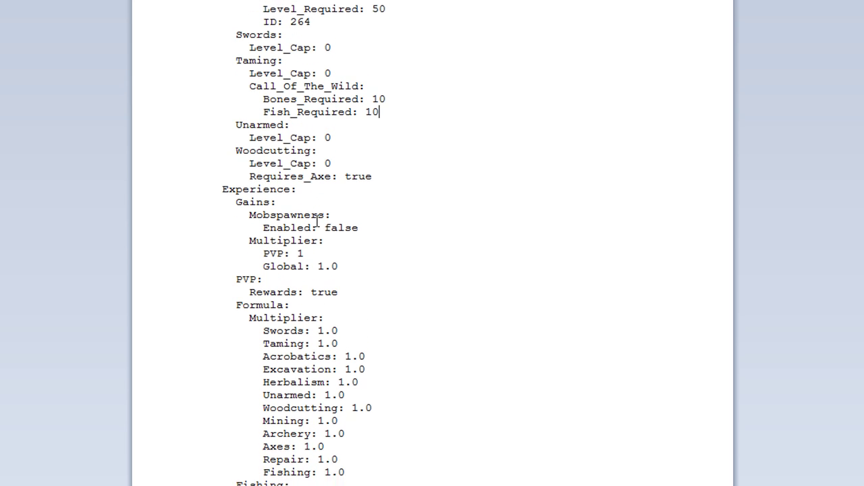
scroll(312, 215, down, 1)
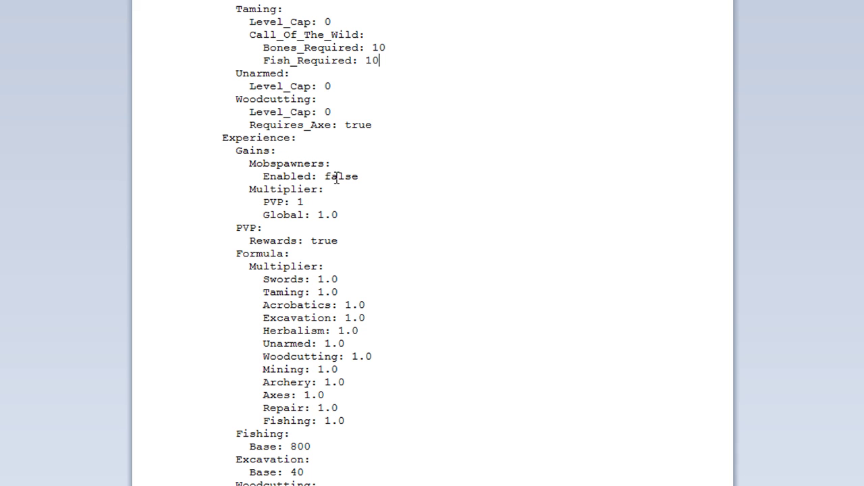
scroll(348, 177, down, 1)
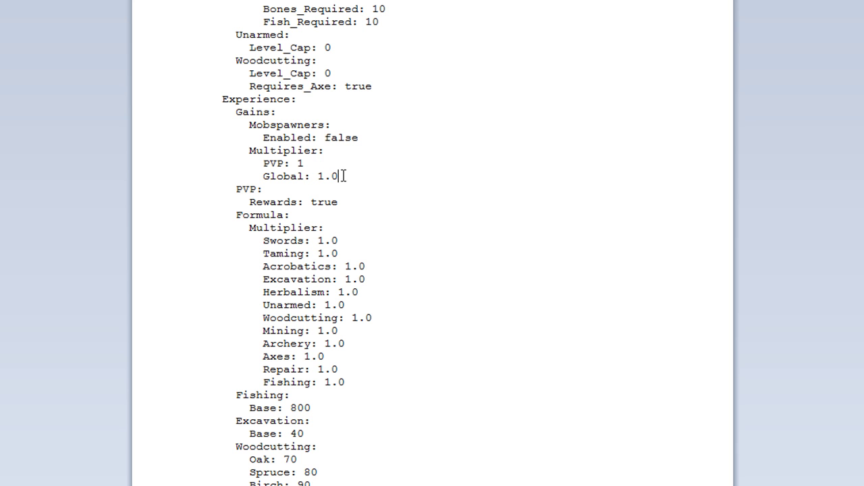
scroll(343, 176, down, 1)
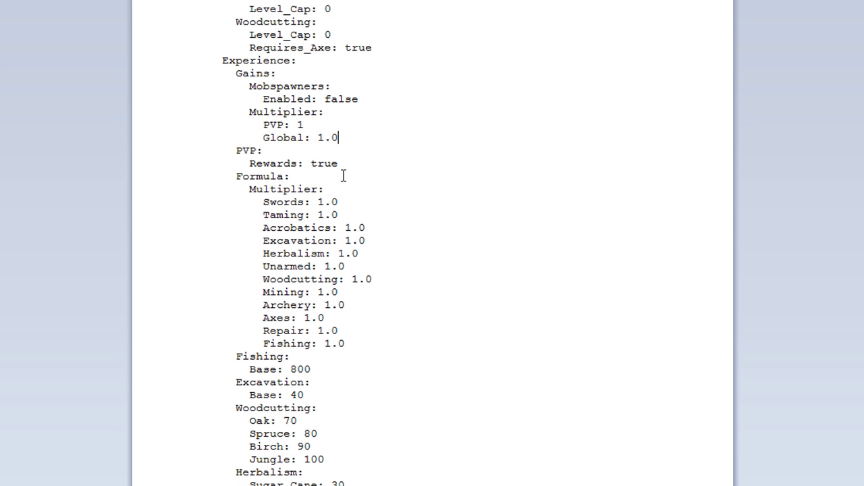
double_click(324, 164)
click(344, 164)
Step: Review the Formula multipliers for each skill and the base experience values for Fishing and Excavation
scroll(327, 169, down, 1)
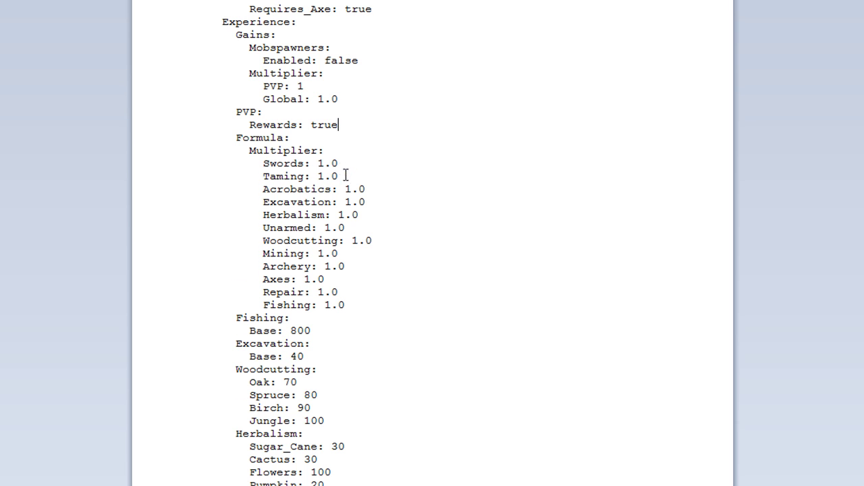
scroll(345, 176, down, 4)
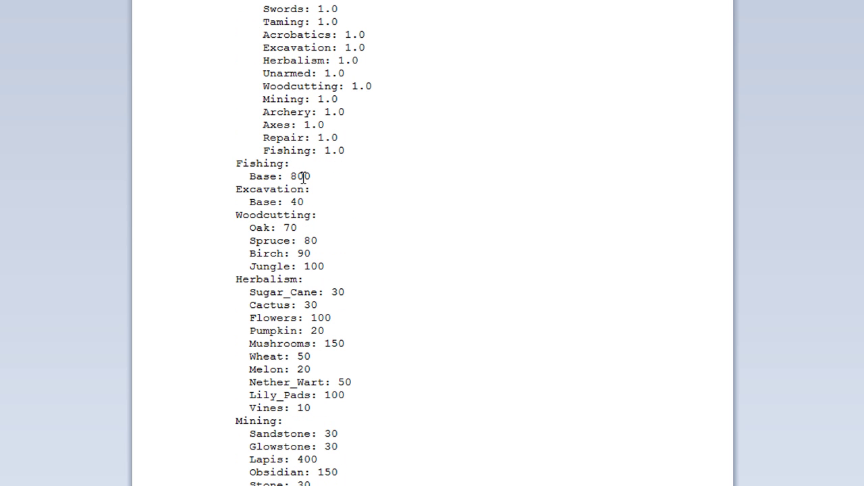
double_click(298, 203)
click(303, 202)
Step: Review the experience values for Woodcutting, Herbalism, Mining and Taming and the Combat multipliers for each mob
scroll(290, 247, down, 1)
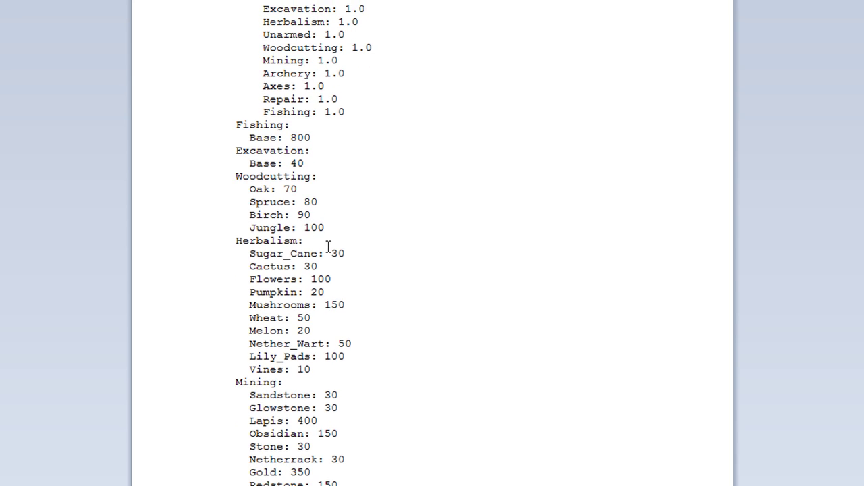
scroll(328, 247, down, 3)
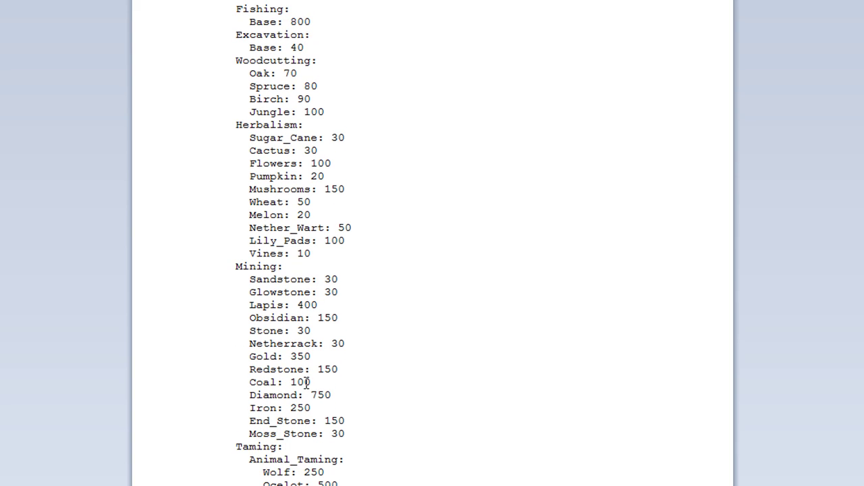
scroll(307, 382, down, 5)
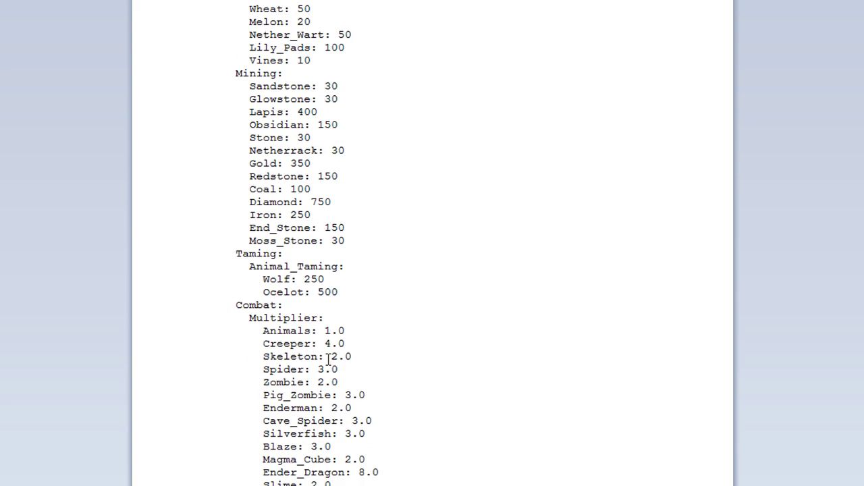
scroll(328, 359, down, 2)
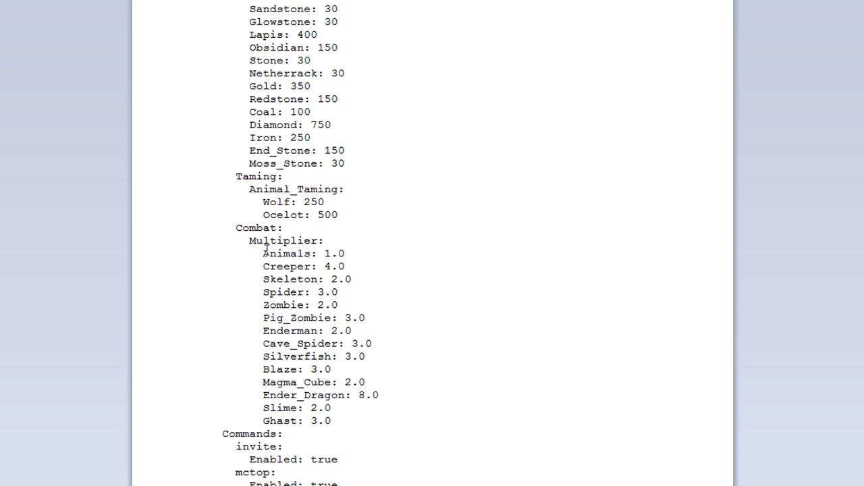
Step: Examine the Enabled options in the Commands section, including those of mcability and mcgod
scroll(317, 253, down, 8)
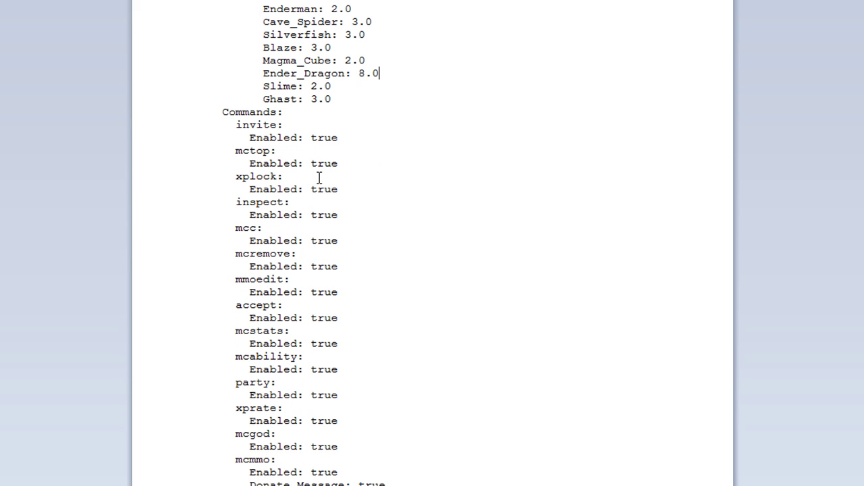
scroll(270, 357, down, 2)
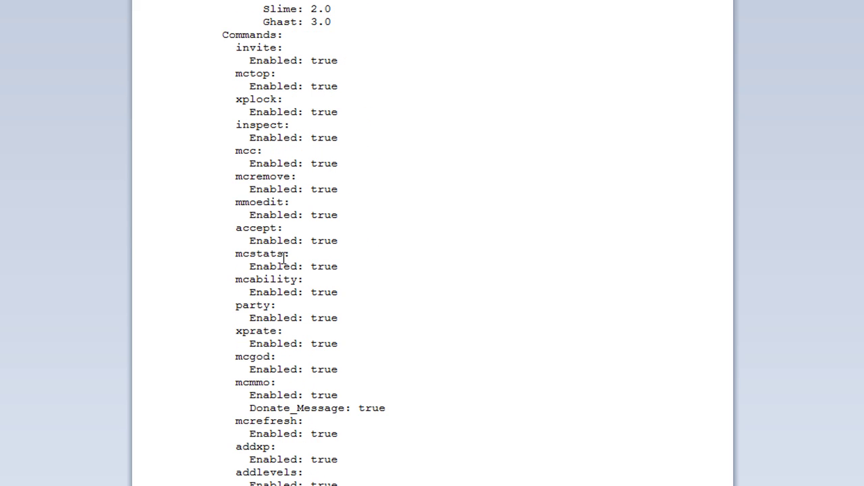
double_click(320, 293)
click(352, 293)
scroll(328, 294, down, 1)
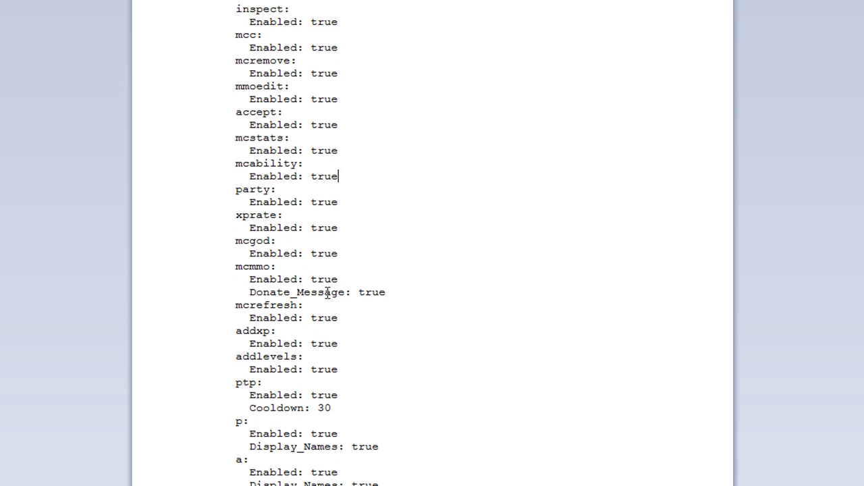
double_click(334, 252)
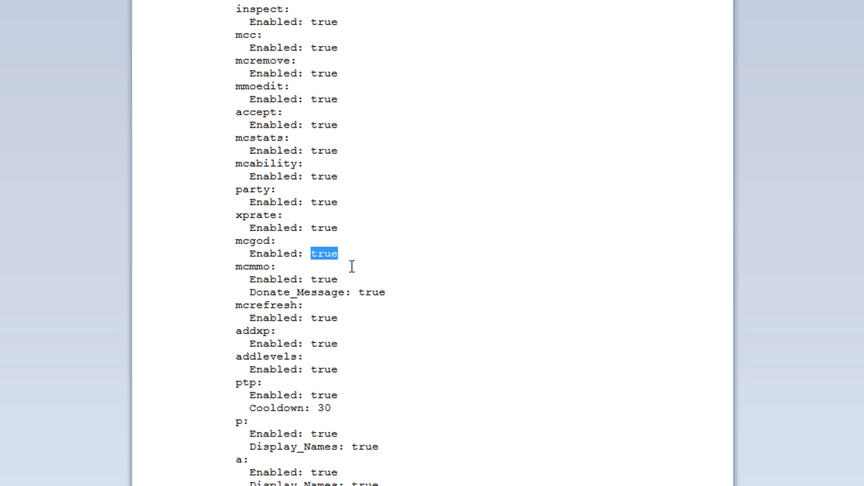
Step: Examine the Spout section's menu key, the XP bar and icon positions and the Party HUD options
scroll(352, 267, down, 8)
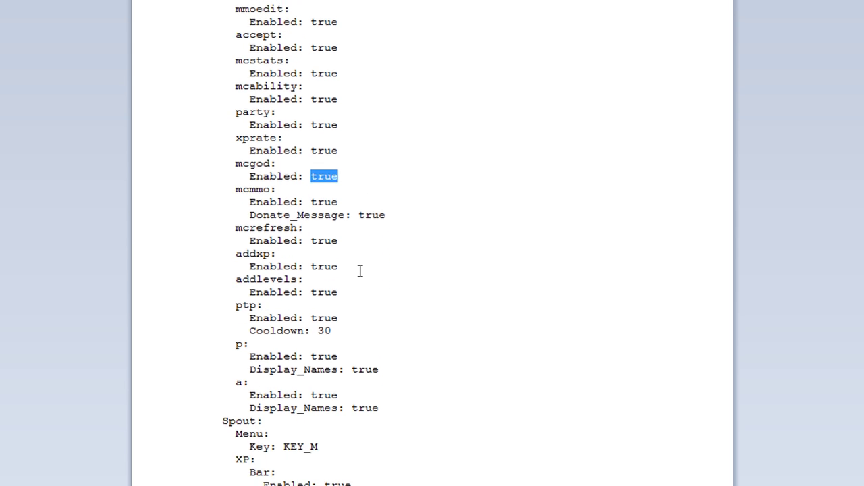
scroll(360, 271, down, 1)
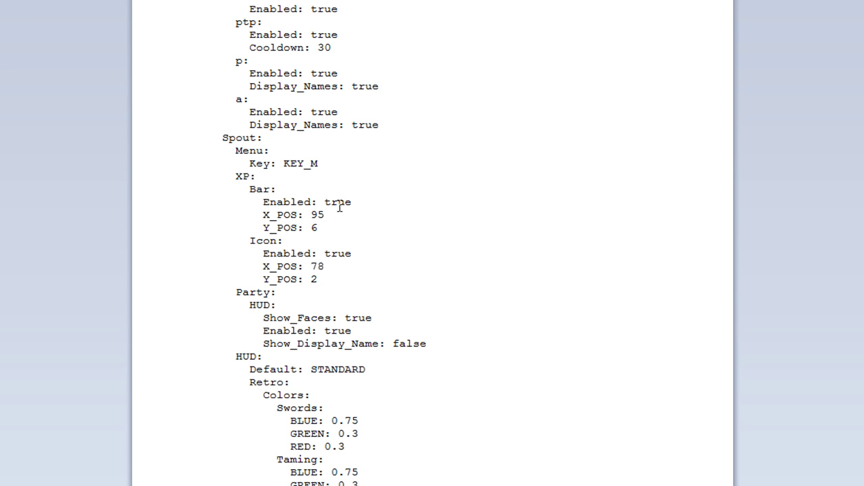
click(349, 276)
scroll(349, 275, down, 1)
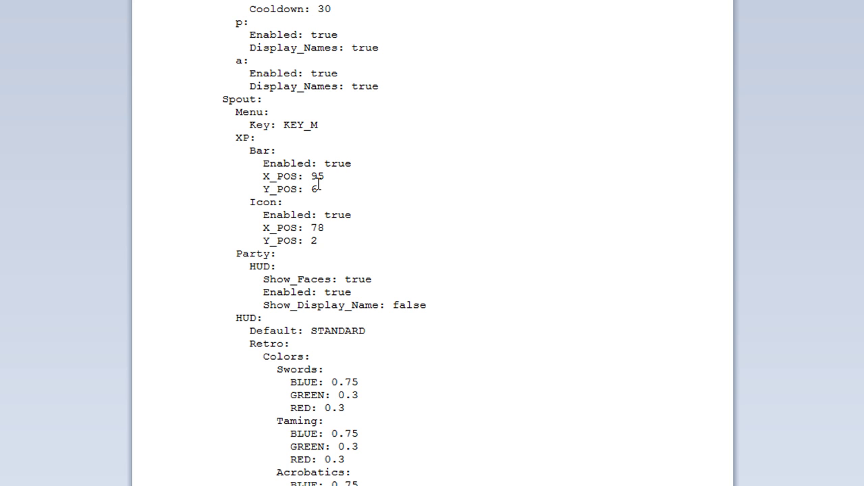
scroll(349, 235, down, 1)
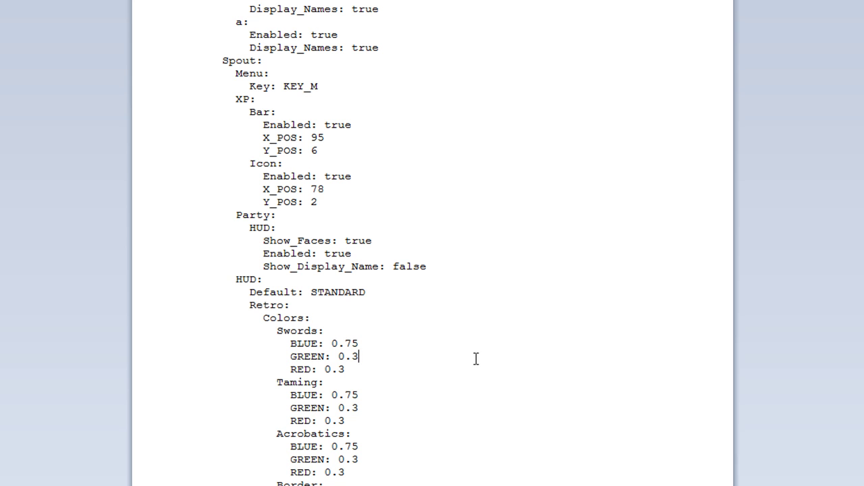
Step: Review the Spout HUD's Default setting and the Retro BLUE, GREEN and RED color values for each skill
scroll(475, 359, down, 1)
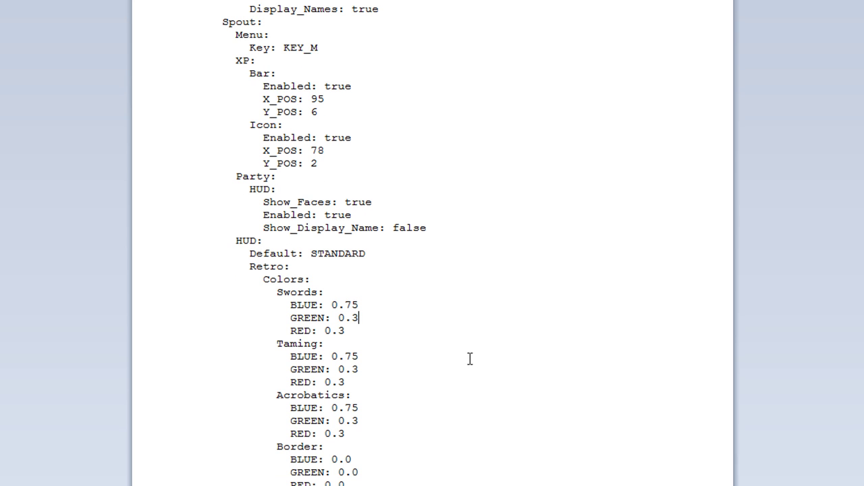
scroll(469, 358, up, 1)
scroll(460, 348, down, 7)
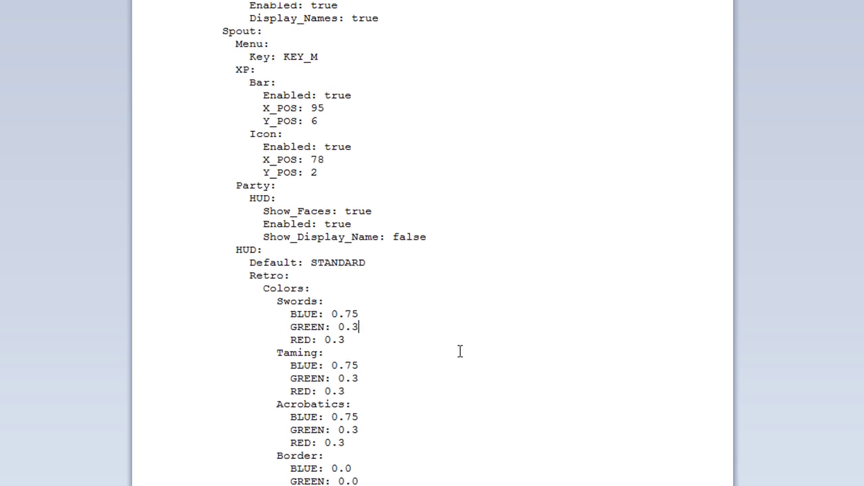
scroll(460, 349, down, 4)
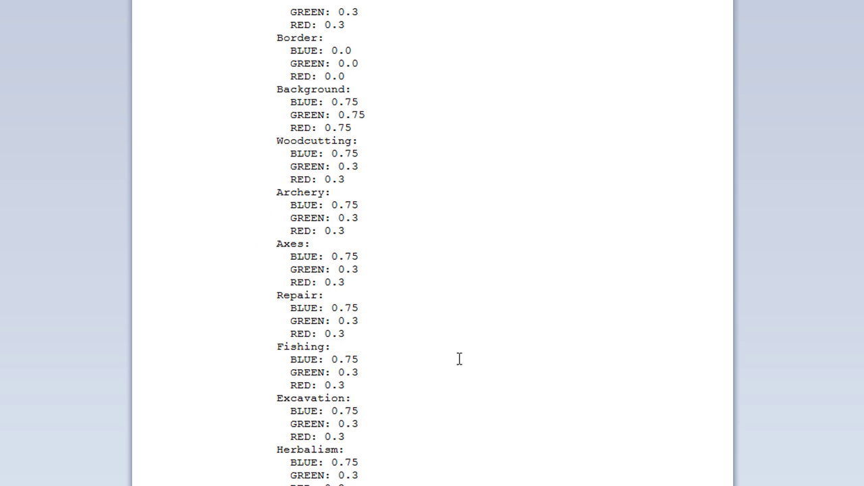
scroll(336, 322, up, 6)
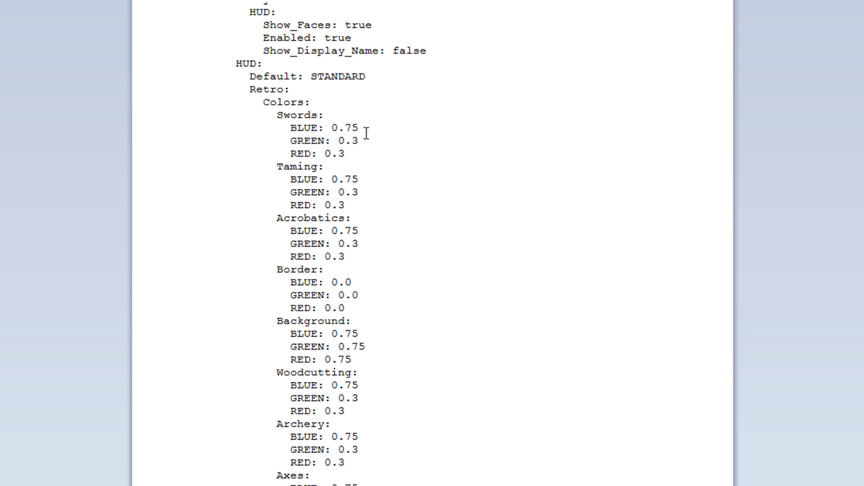
Step: Leave config.yml and open treasures.yml from the mcMMO plugin folder
scroll(396, 199, down, 2)
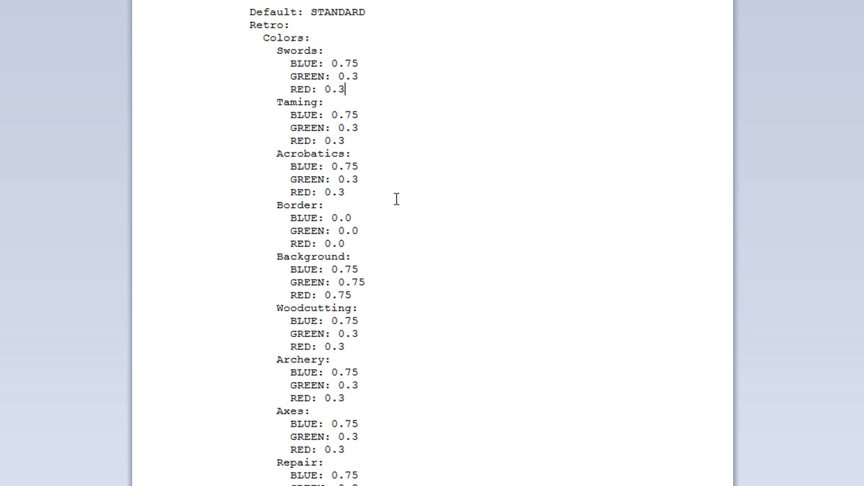
scroll(396, 198, up, 2)
scroll(397, 198, up, 1)
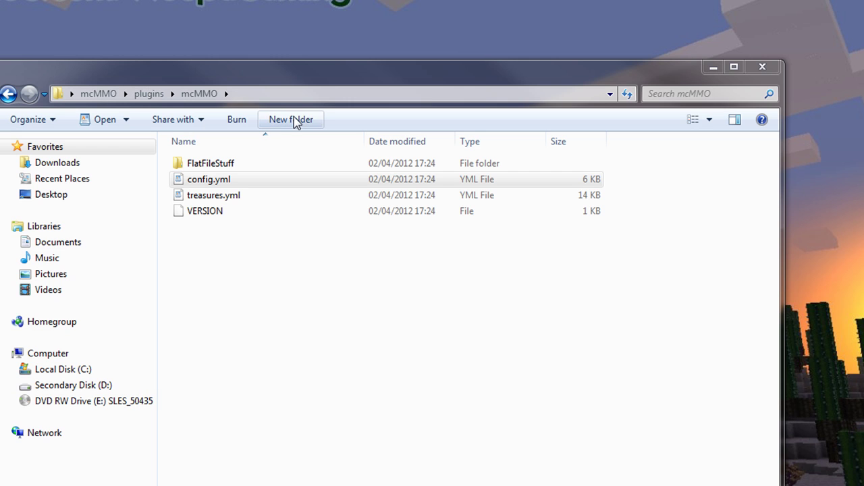
double_click(234, 198)
click(403, 171)
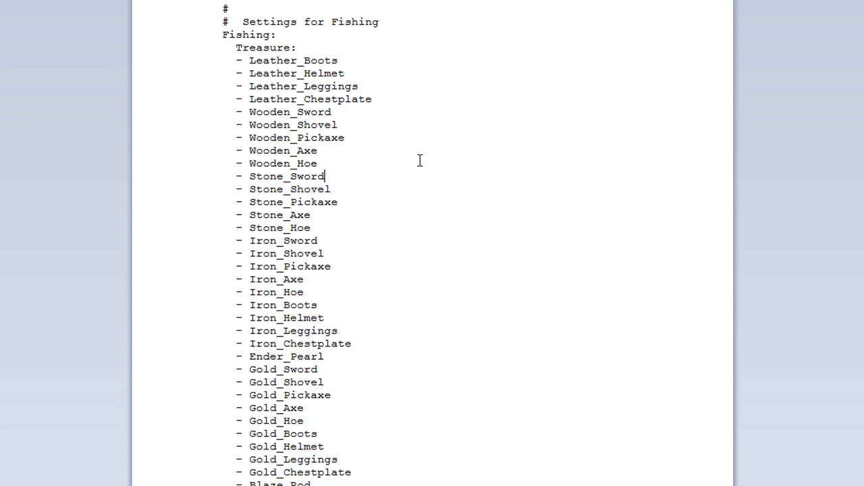
Step: Review the items in the Fishing Treasure list, from the leather armor to the records and diamond tools
scroll(324, 126, down, 1)
scroll(325, 125, down, 12)
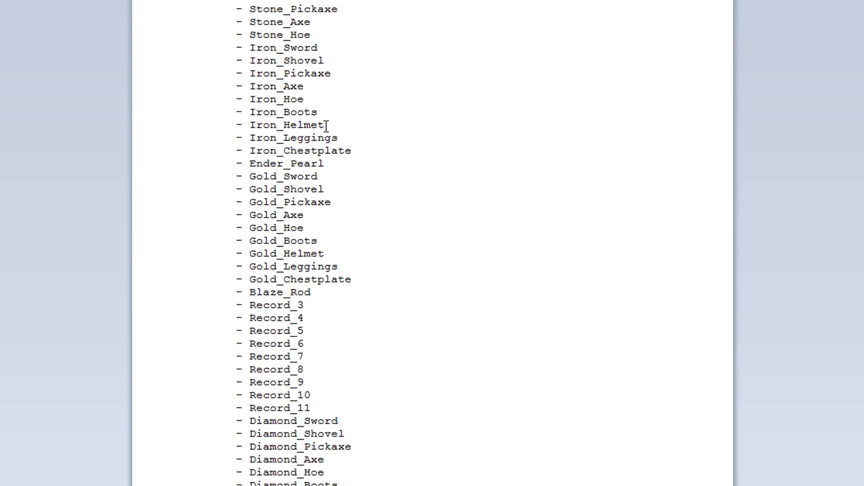
scroll(343, 160, up, 11)
scroll(331, 158, up, 1)
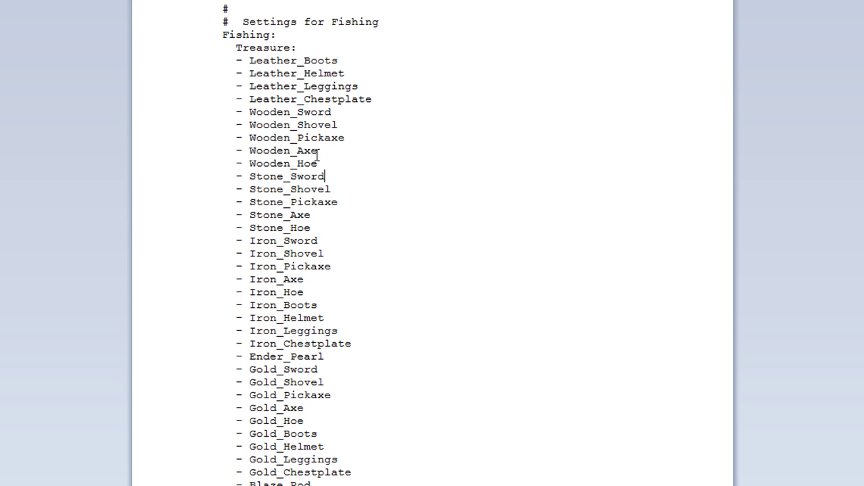
scroll(262, 260, down, 2)
scroll(301, 259, up, 2)
scroll(308, 285, down, 4)
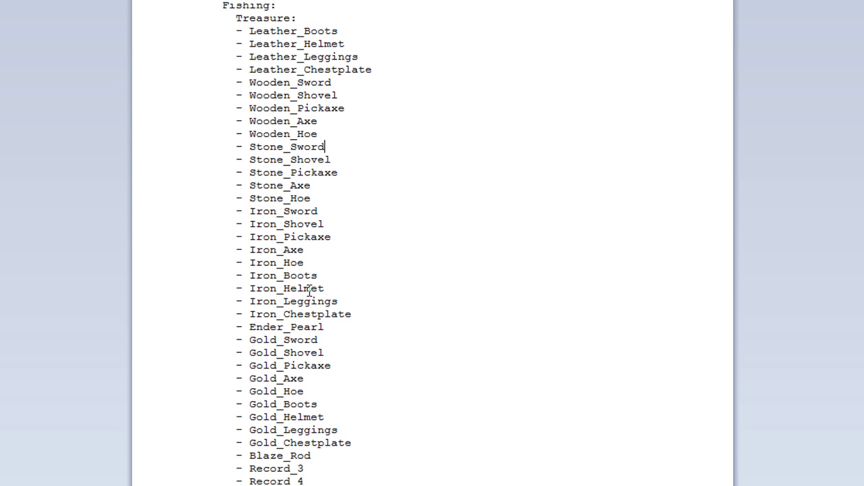
scroll(295, 433, down, 1)
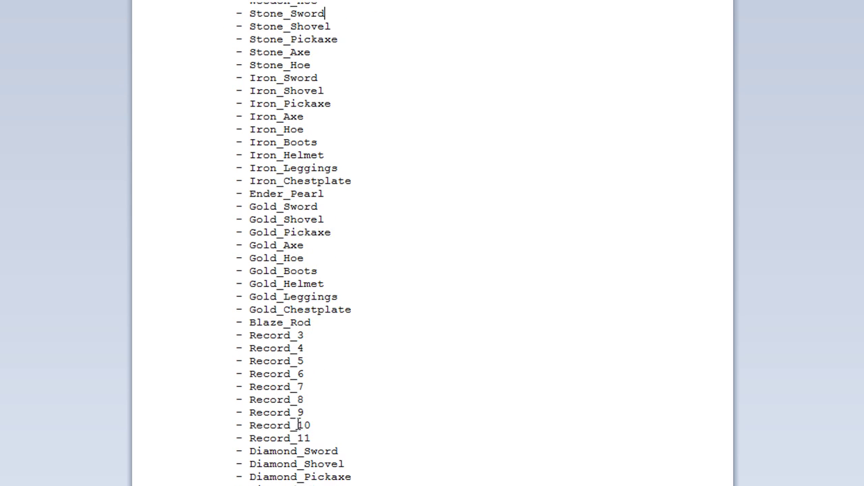
Step: Delete the Record_3 to Record_11 entries from the Fishing Treasure list
drag(313, 408, 213, 301)
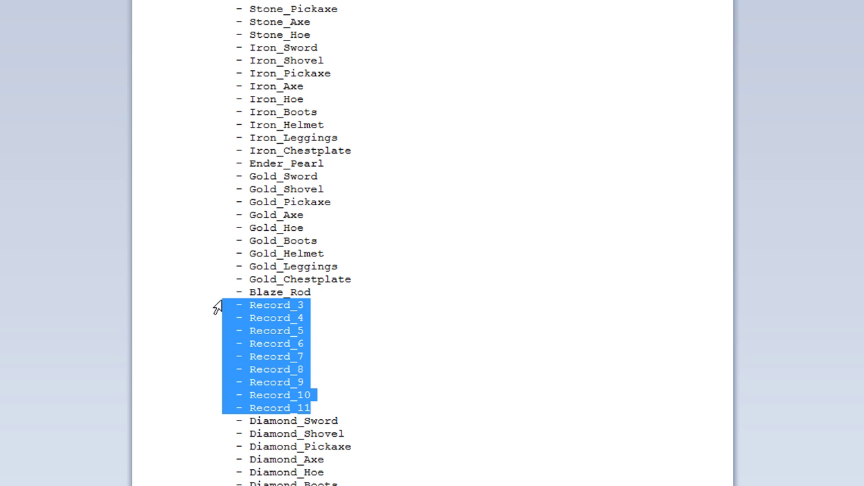
key(BackSpace)
key(BackSpace)
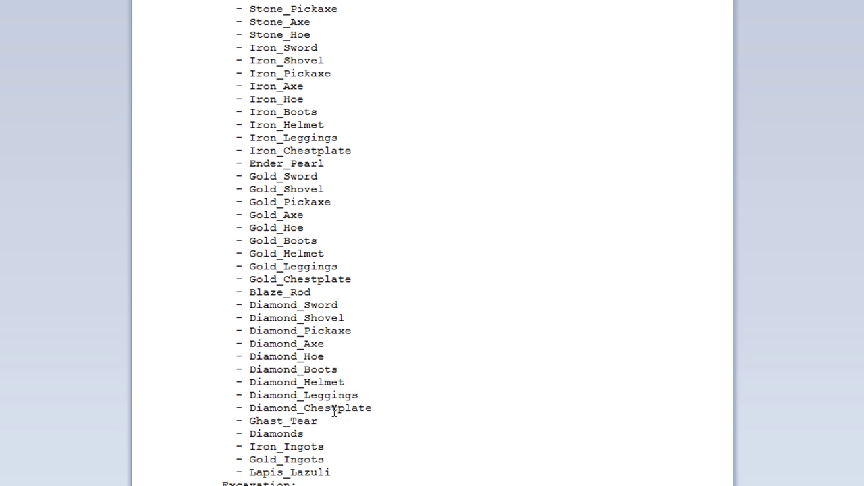
Step: Examine the Excavation Treasure list from Cake to Cocoa_Beans
scroll(334, 411, down, 9)
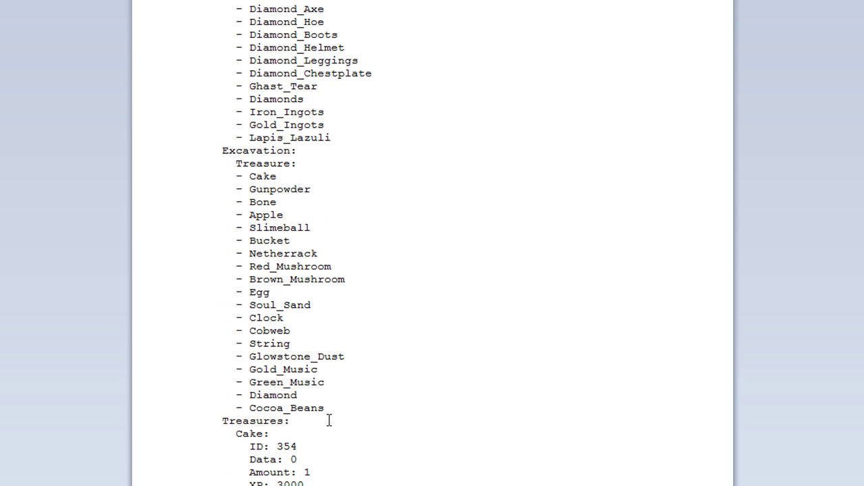
drag(330, 409, 224, 154)
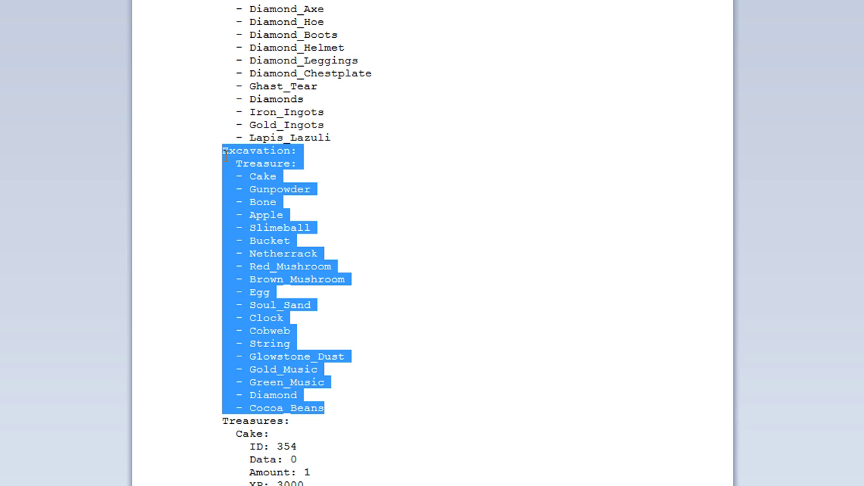
click(351, 205)
scroll(317, 362, down, 4)
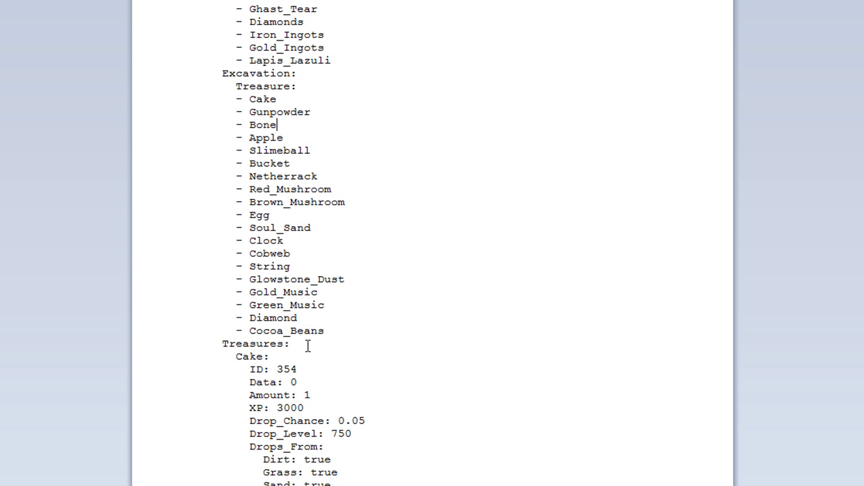
scroll(298, 281, down, 1)
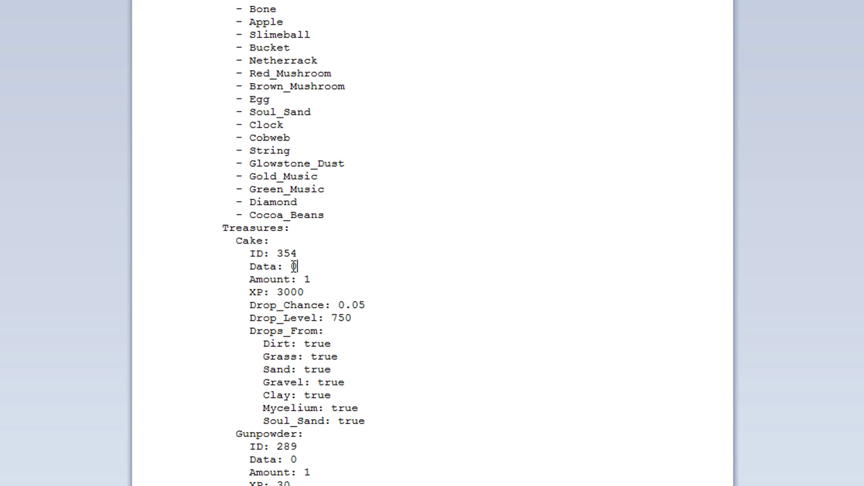
Step: Examine the Cake entry under Treasures, including its ID, Amount, XP, Drop_Chance, Drop_Level and Drops_From settings
click(314, 280)
scroll(316, 283, up, 2)
scroll(316, 283, down, 1)
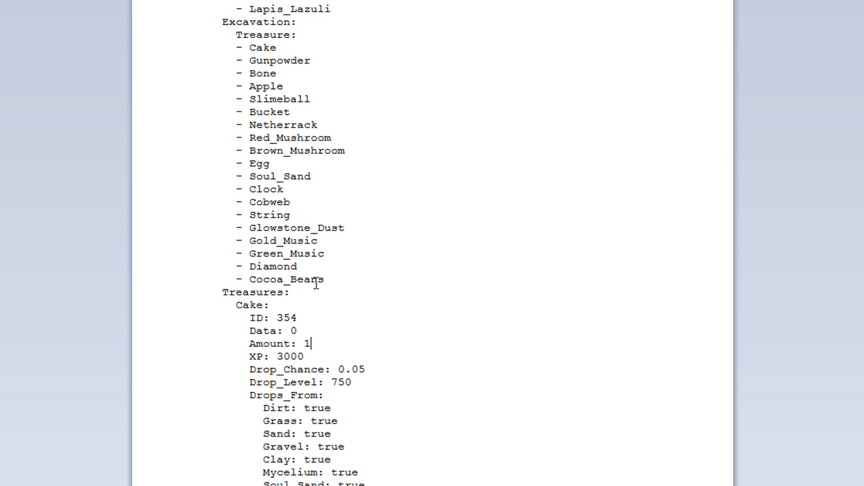
scroll(316, 283, up, 1)
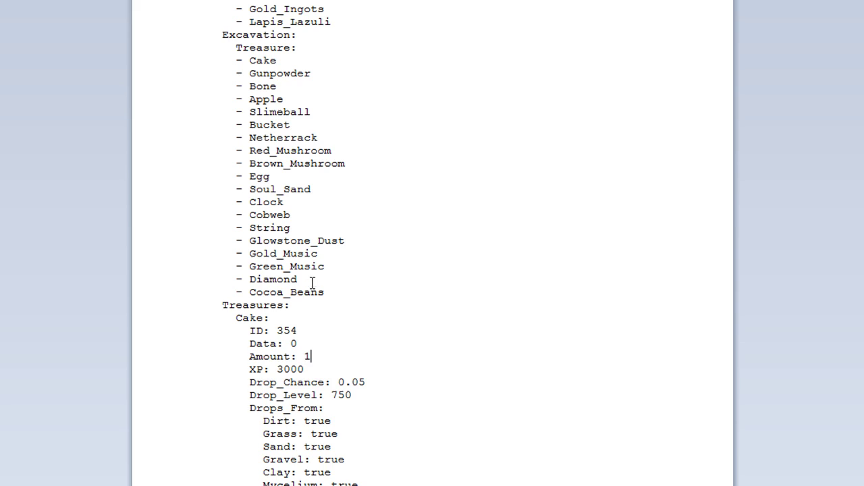
scroll(312, 282, up, 2)
scroll(267, 282, down, 5)
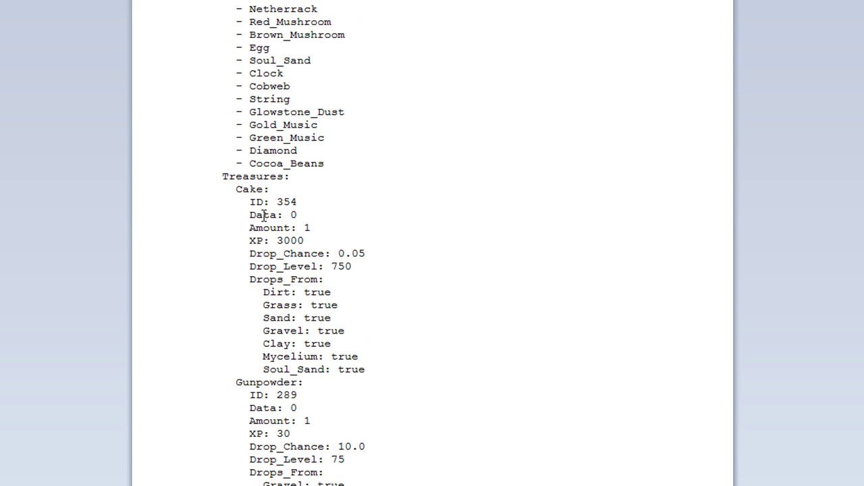
scroll(256, 320, down, 2)
scroll(277, 344, up, 2)
scroll(302, 331, down, 3)
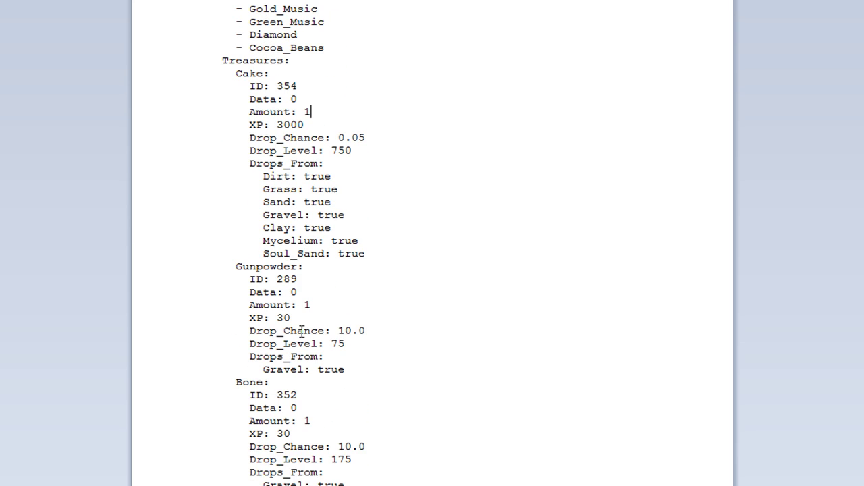
scroll(312, 319, up, 1)
scroll(297, 292, up, 1)
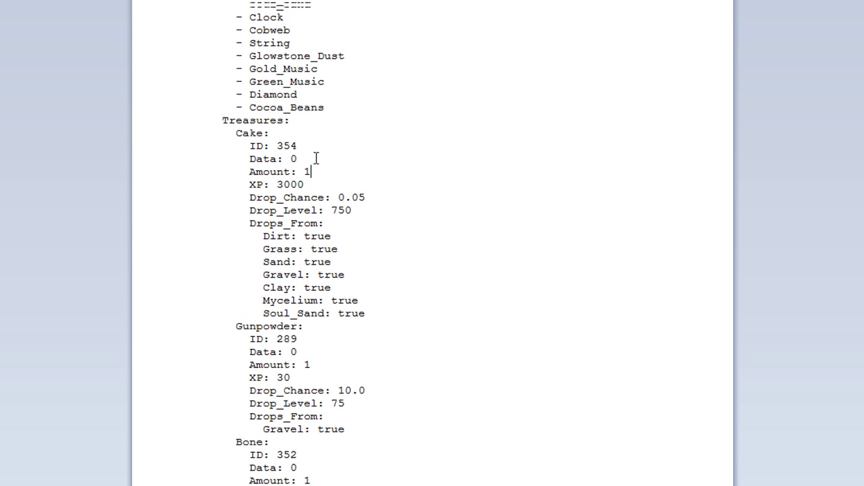
scroll(299, 365, down, 2)
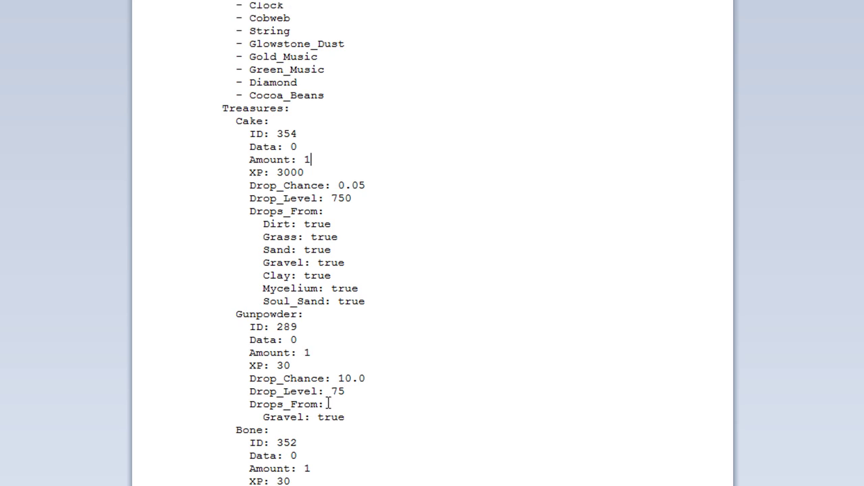
Step: Review the excavation treasure entries from Gunpowder through Glowstone_Dust
scroll(314, 440, down, 6)
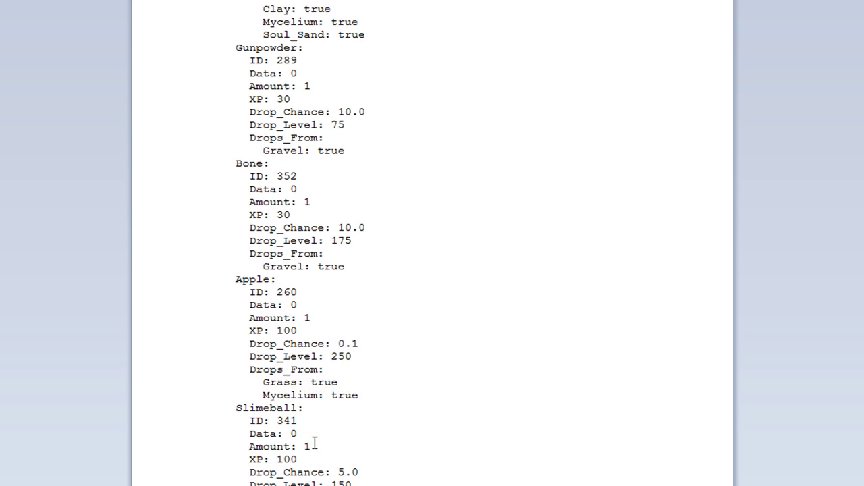
scroll(315, 440, down, 10)
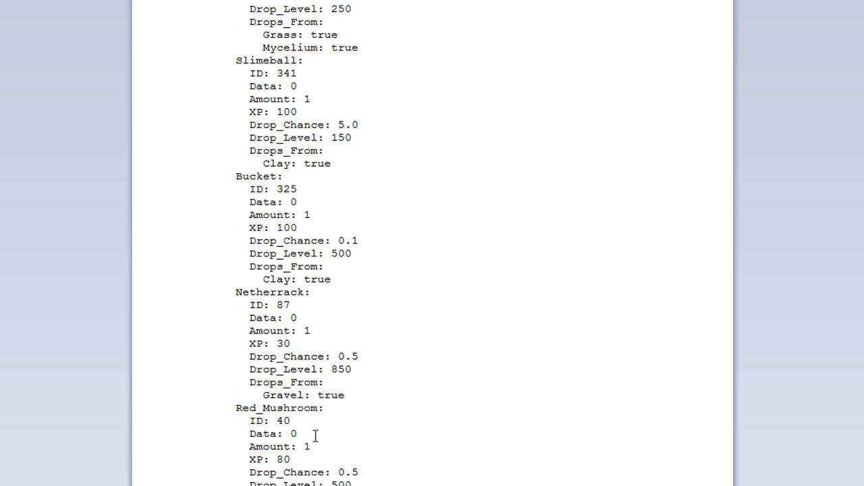
scroll(315, 436, down, 13)
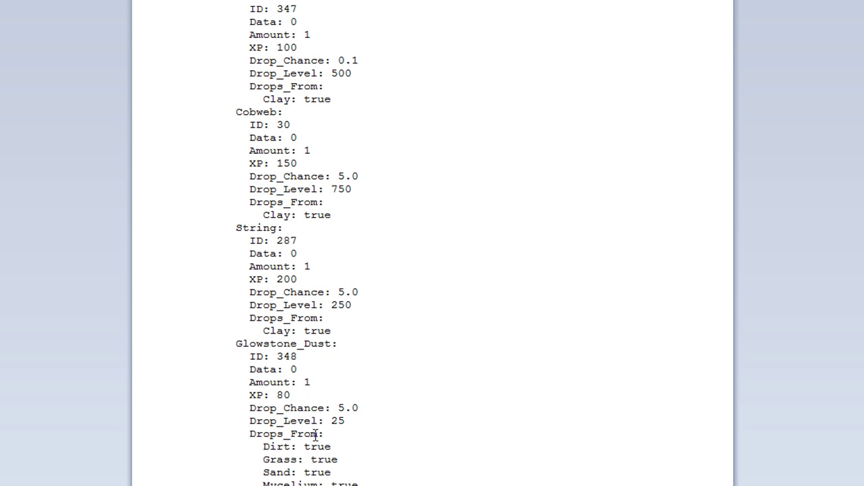
scroll(315, 434, down, 1)
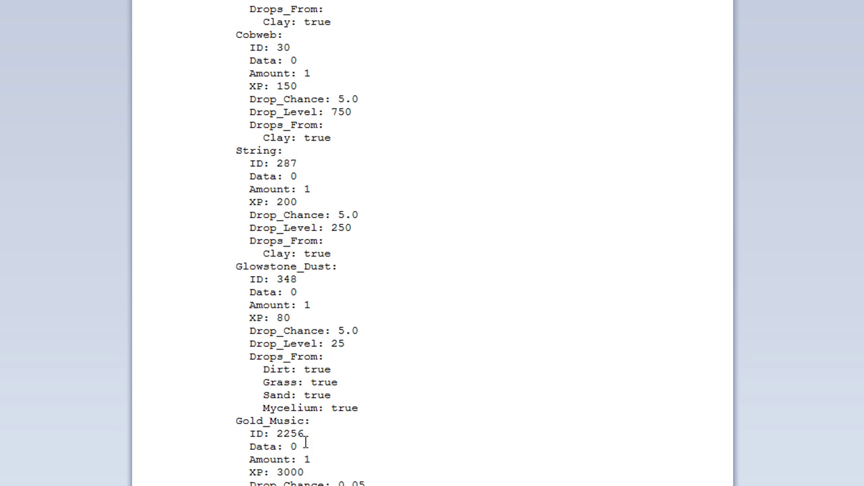
Step: Examine the Amount and Drop_Chance values of the Gold_Music treasure
drag(290, 459, 308, 459)
click(314, 459)
scroll(315, 405, down, 2)
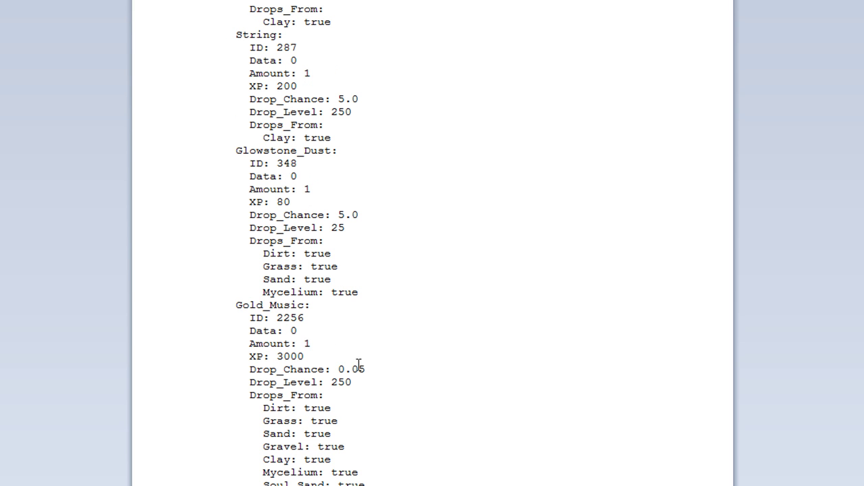
double_click(307, 344)
drag(365, 370, 340, 369)
click(366, 369)
scroll(349, 314, down, 1)
Step: Examine the Wooden_Pickaxe fishing treasure's ID, Amount, XP, Drop_Level and Max_Level values
scroll(350, 317, down, 17)
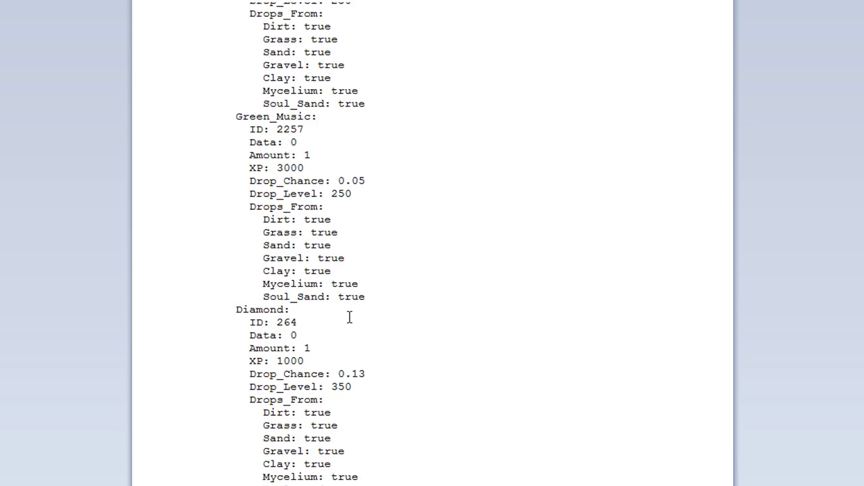
scroll(350, 318, down, 20)
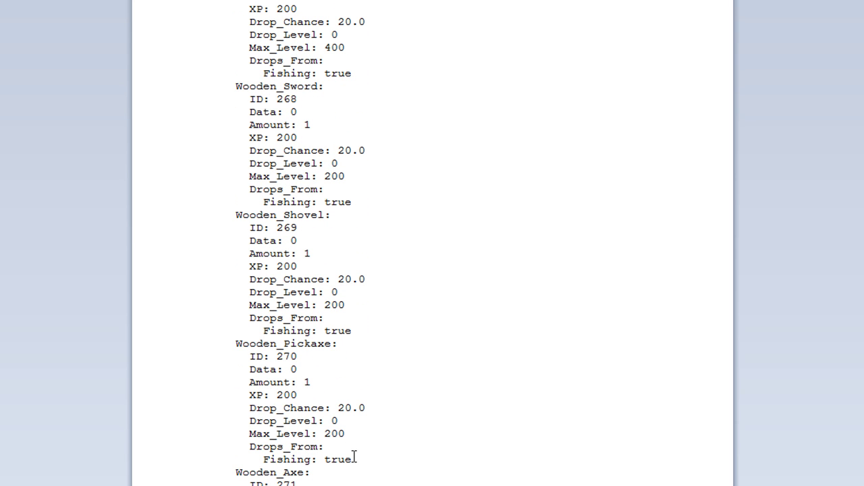
drag(354, 458, 230, 344)
click(286, 344)
click(307, 355)
click(313, 382)
click(306, 396)
scroll(358, 401, down, 1)
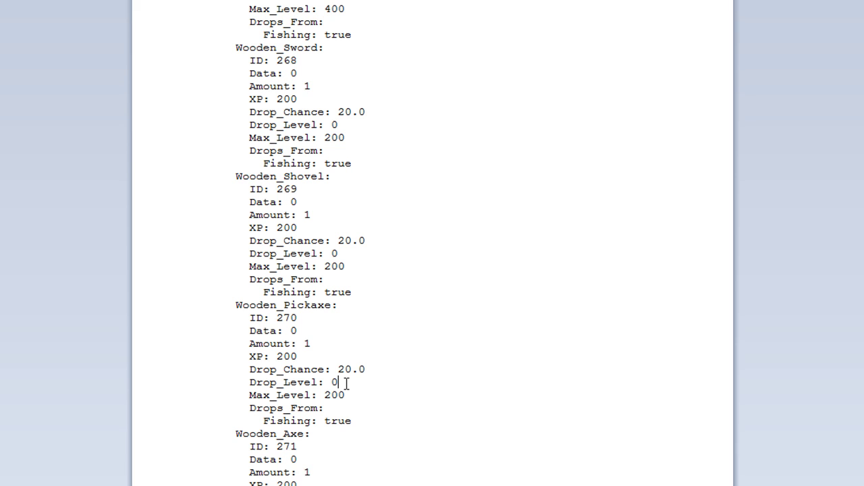
scroll(345, 383, down, 1)
double_click(335, 358)
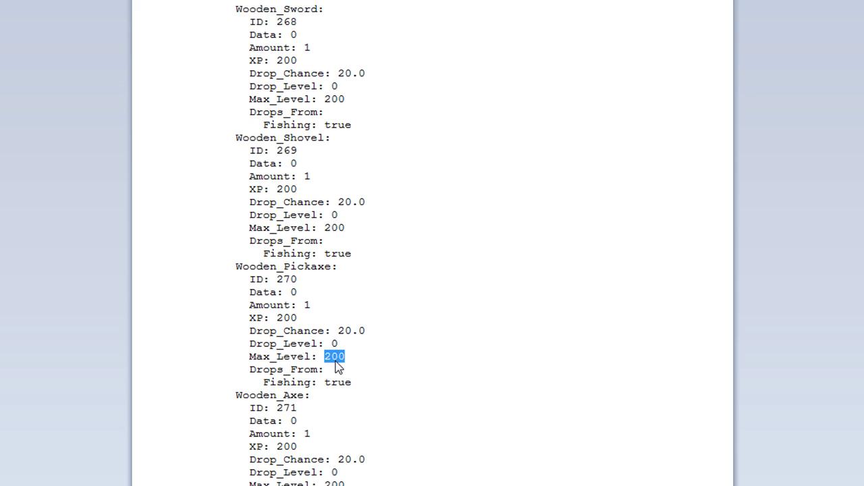
click(337, 368)
scroll(337, 368, down, 1)
double_click(338, 317)
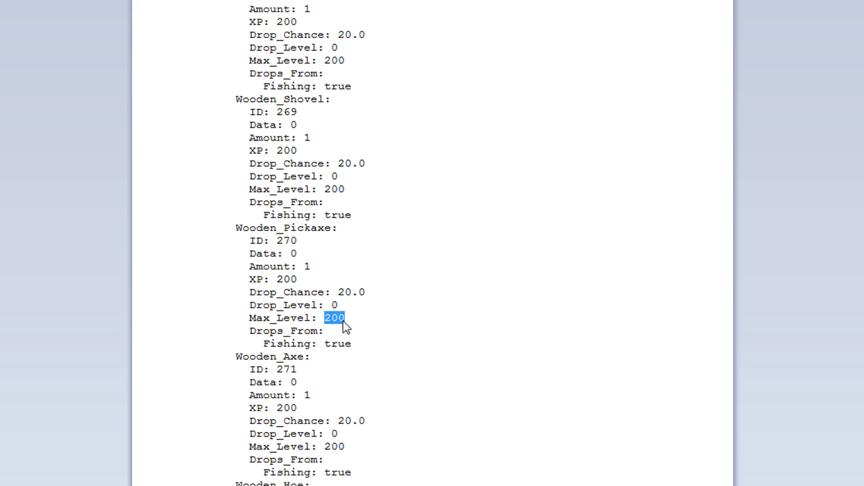
scroll(345, 323, down, 2)
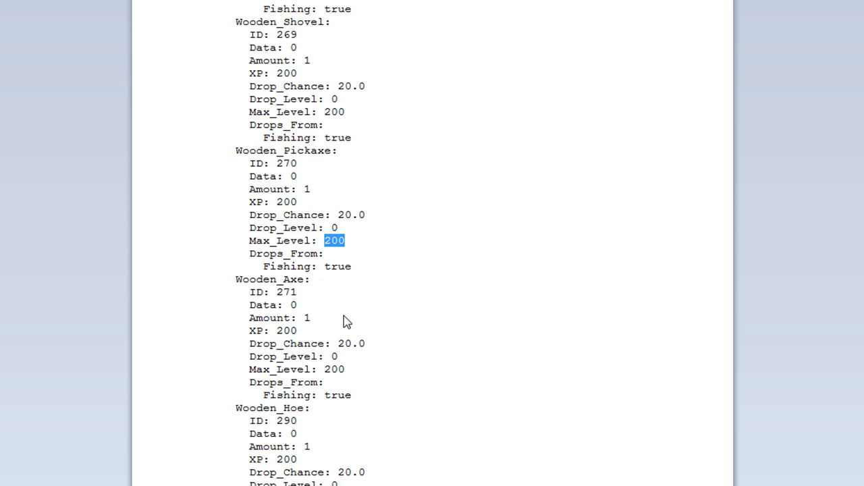
Step: Review the remaining fishing treasure entries from Wooden_Axe to Lapis_Lazuli and return to the Fishing Treasure list
scroll(346, 321, down, 20)
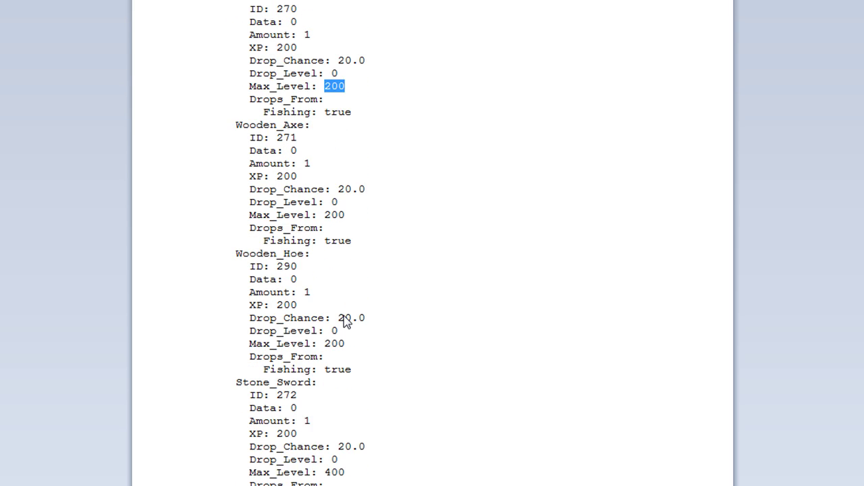
scroll(345, 323, down, 20)
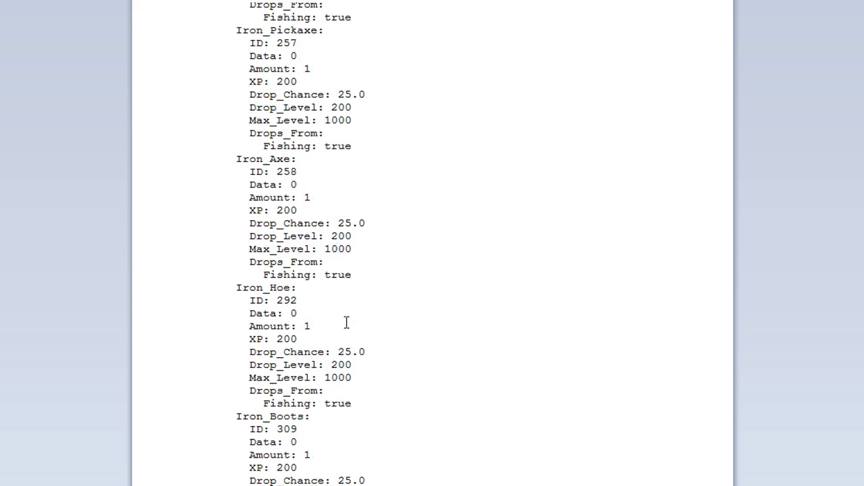
scroll(300, 243, down, 20)
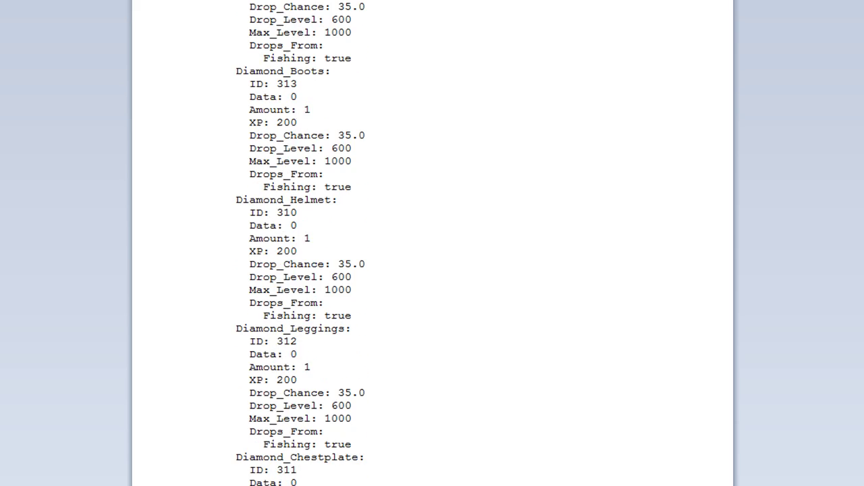
scroll(432, 243, down, 1)
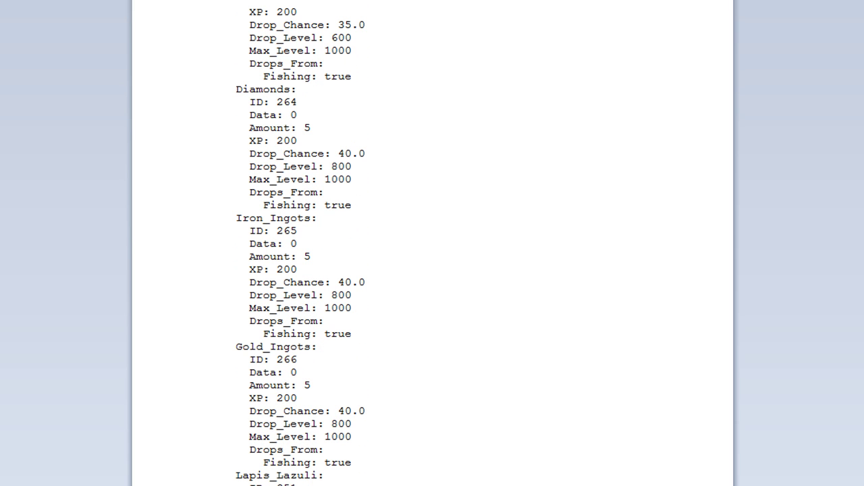
scroll(433, 243, down, 20)
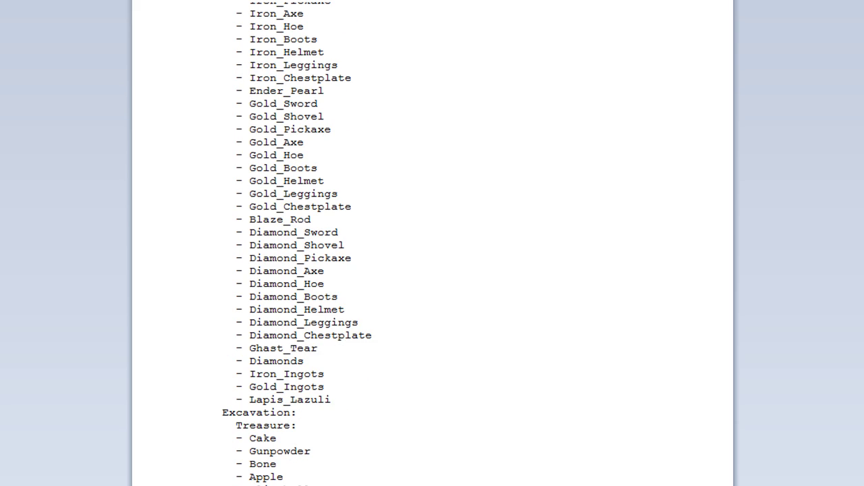
Step: Add a "- Bucket" entry below Lapis_Lazuli at the end of the Fishing Treasure list
scroll(315, 321, up, 1)
drag(335, 317, 254, 319)
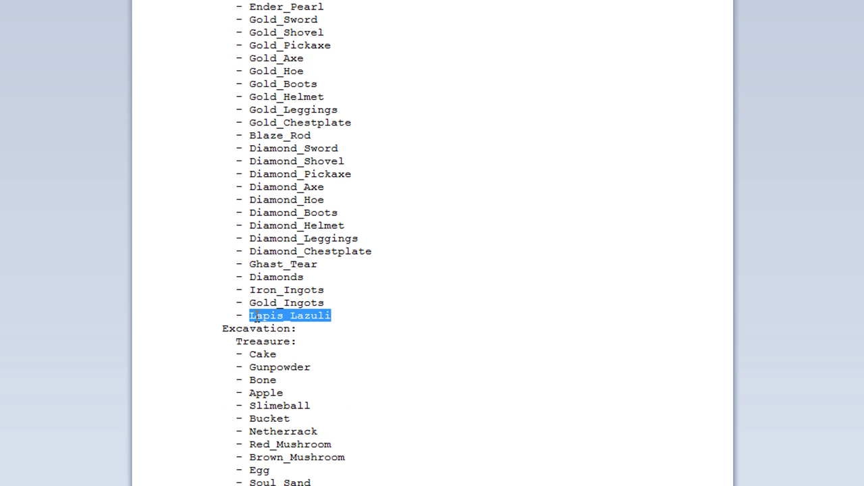
click(329, 316)
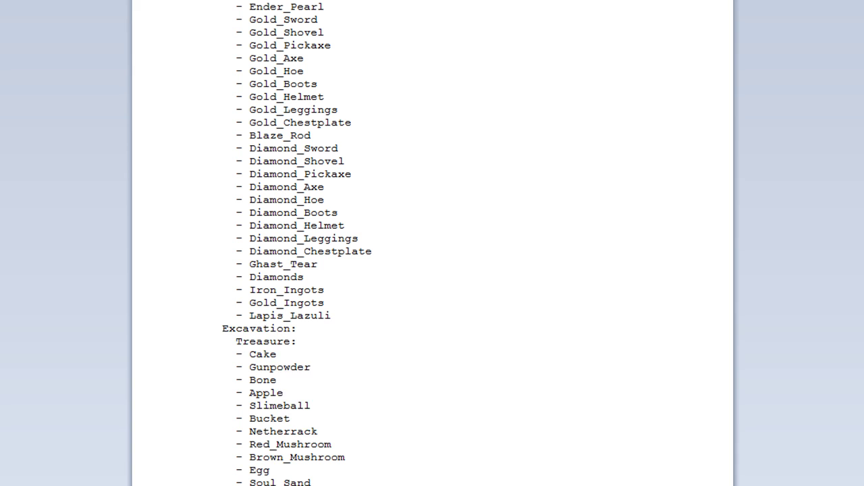
key(Return)
text(-)
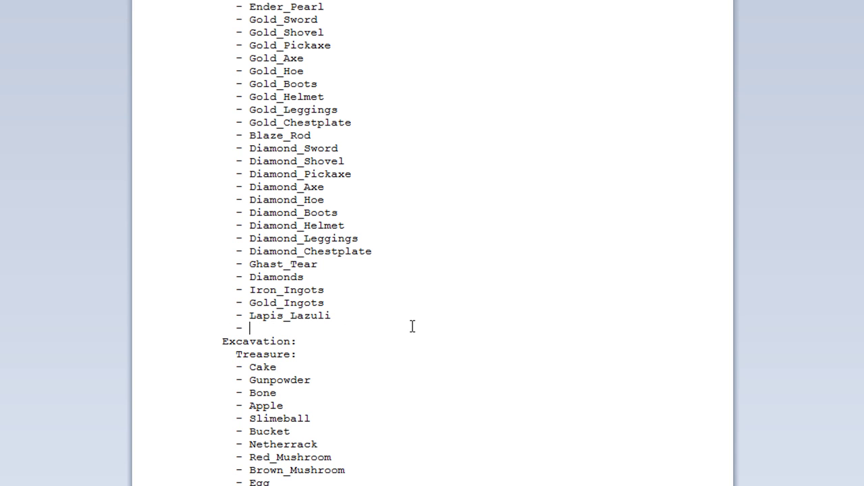
text( Bucket)
scroll(648, 252, up, 3)
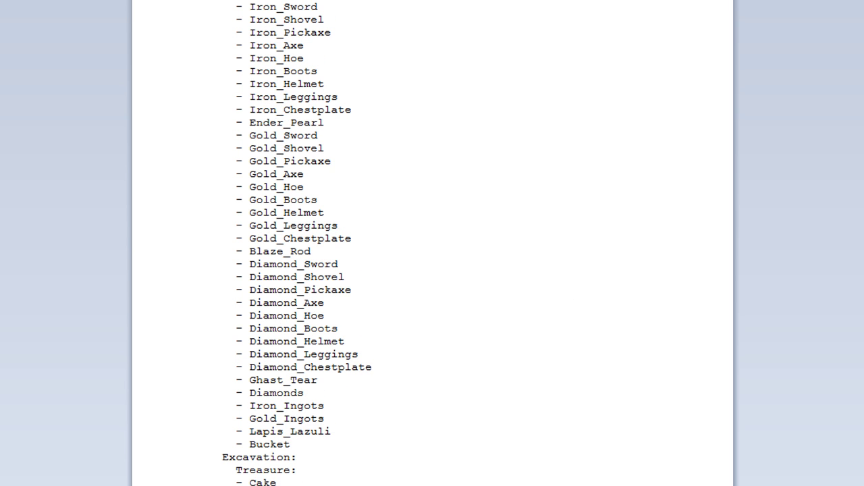
Step: Add a "Bucket:" treasure definition directly below the Lapis_Lazuli definition in the Treasures section
scroll(432, 243, down, 15)
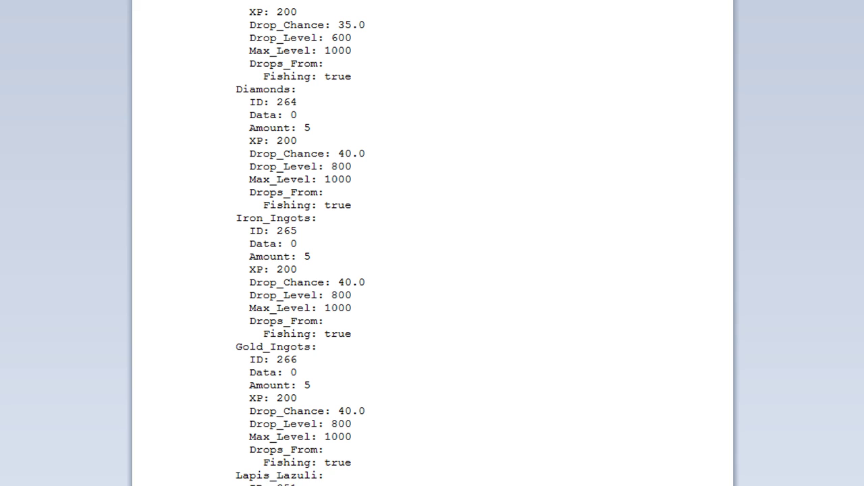
drag(301, 483, 233, 471)
scroll(432, 243, down, 3)
drag(320, 482, 240, 479)
text(Bucket:)
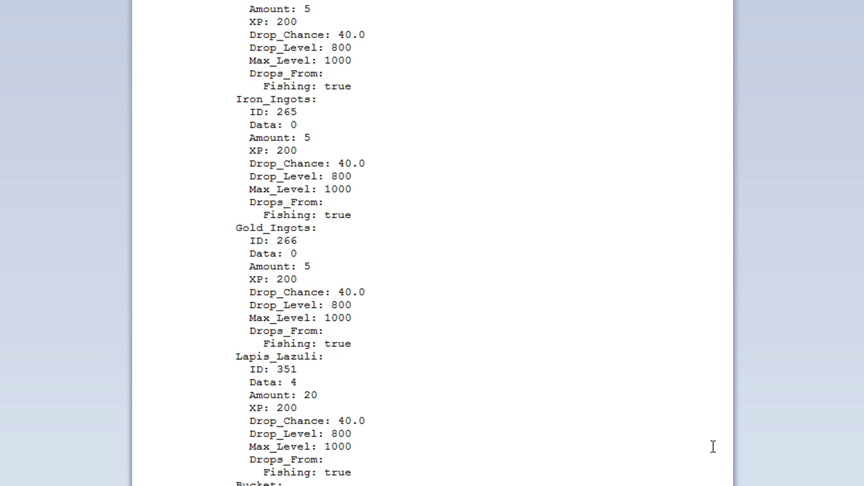
Step: Examine the Drops_From block settings, from Dirt to Soul_Sand, in the Cake treasure definition
scroll(432, 243, down, 15)
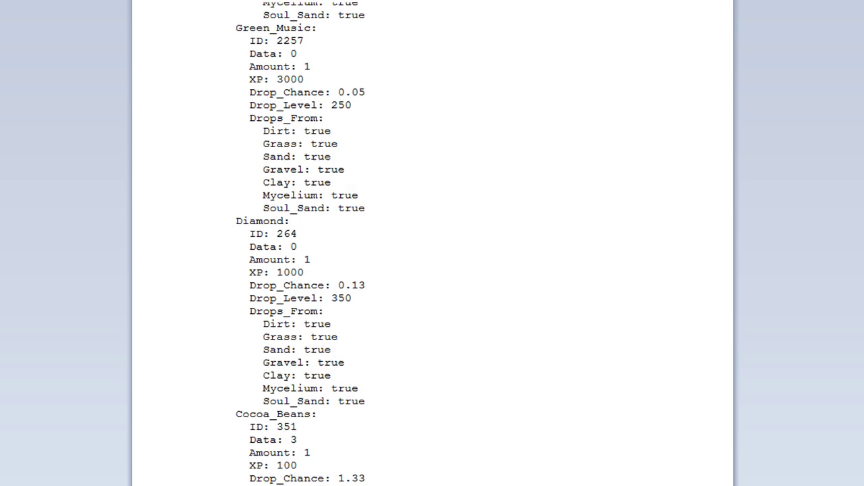
scroll(432, 243, up, 20)
scroll(432, 243, down, 20)
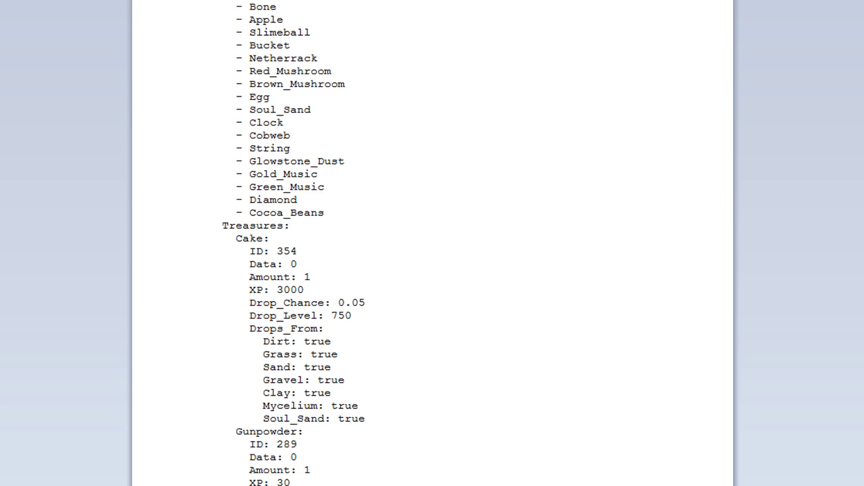
scroll(432, 243, down, 1)
scroll(373, 196, up, 2)
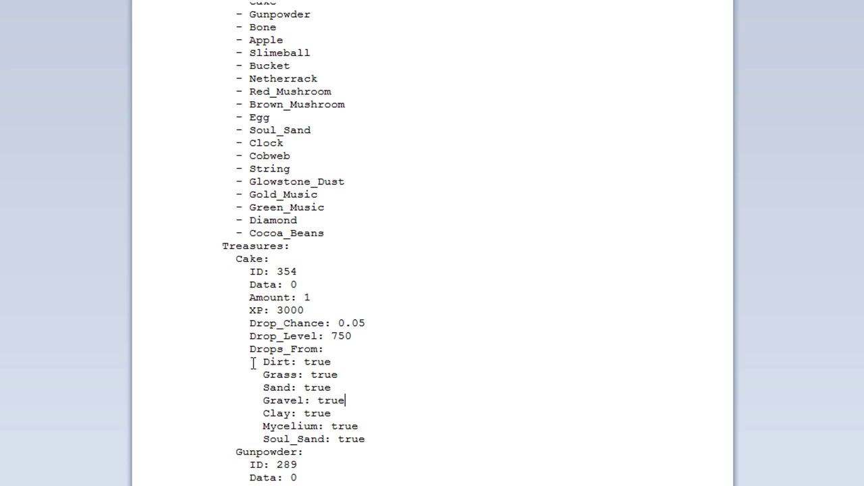
drag(370, 439, 240, 353)
click(352, 351)
double_click(351, 439)
double_click(289, 378)
click(382, 430)
scroll(402, 402, up, 2)
scroll(402, 402, up, 14)
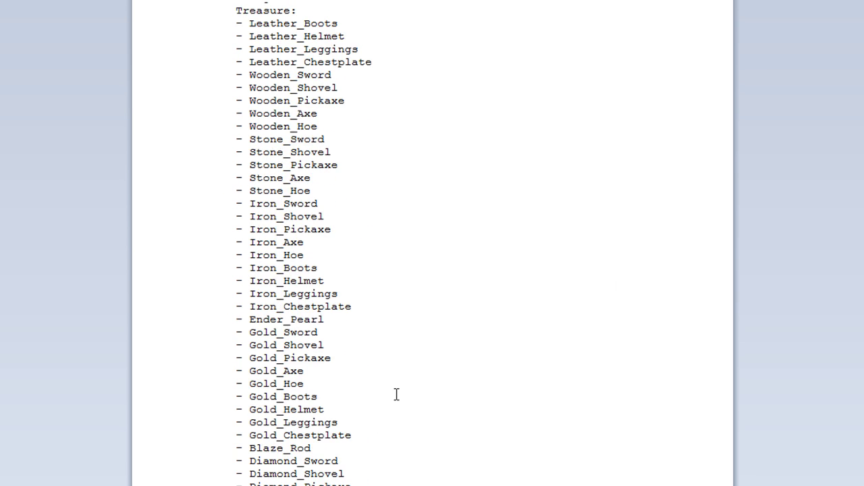
key(ctrl+s)
click(578, 300)
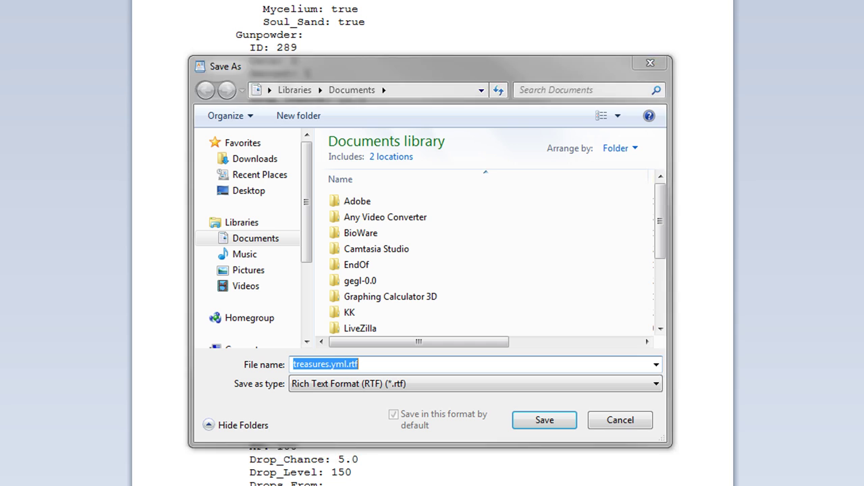
click(622, 383)
Step: Close treasures.yml without saving the changes and return to the mcMMO plugin folder
key(alt+F4)
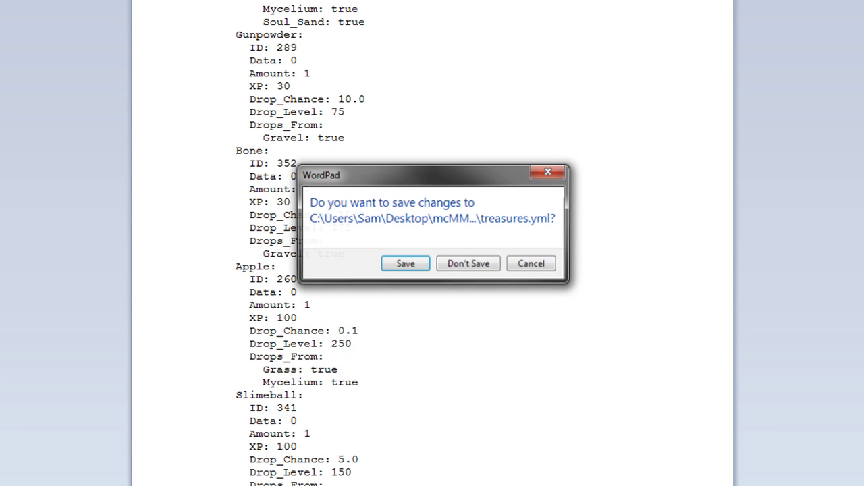
click(475, 268)
click(419, 265)
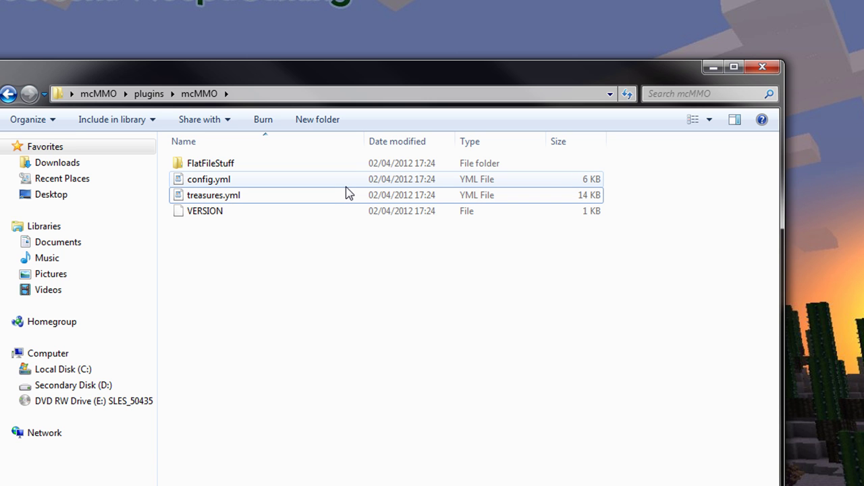